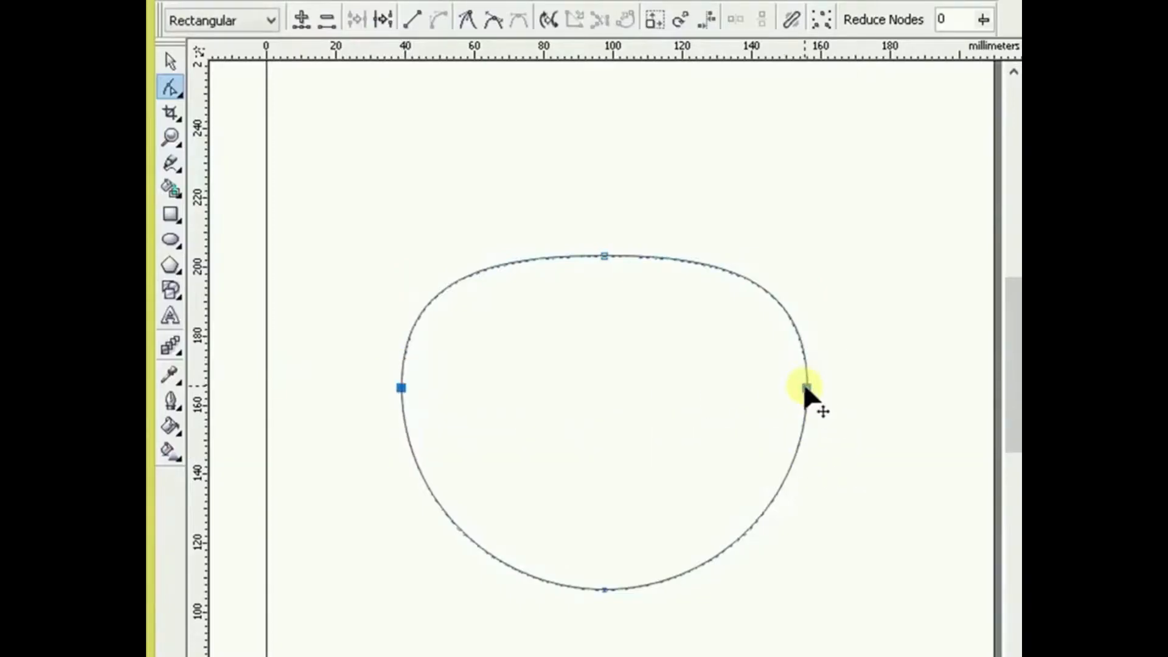
# Raise the circle's two side nodes and reshape the left half's upper curve into a rounded lobe dipping at the top centre
pyautogui.moveTo(803, 385); pyautogui.dragTo(804, 332)
pyautogui.click(363, 312)
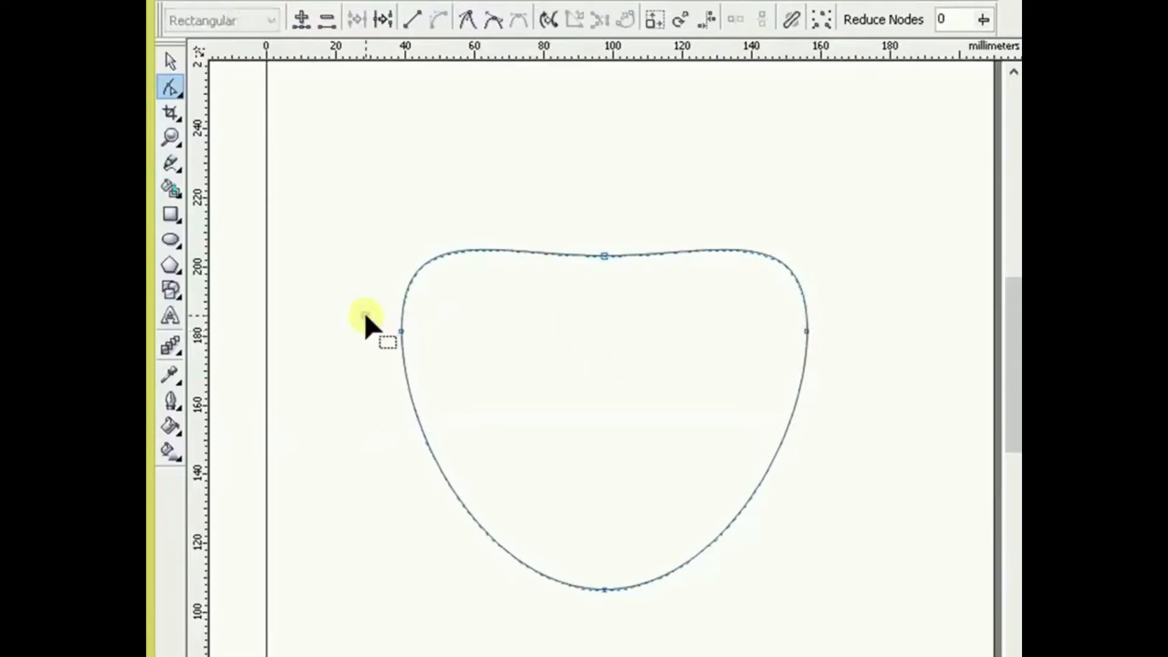
pyautogui.click(400, 331)
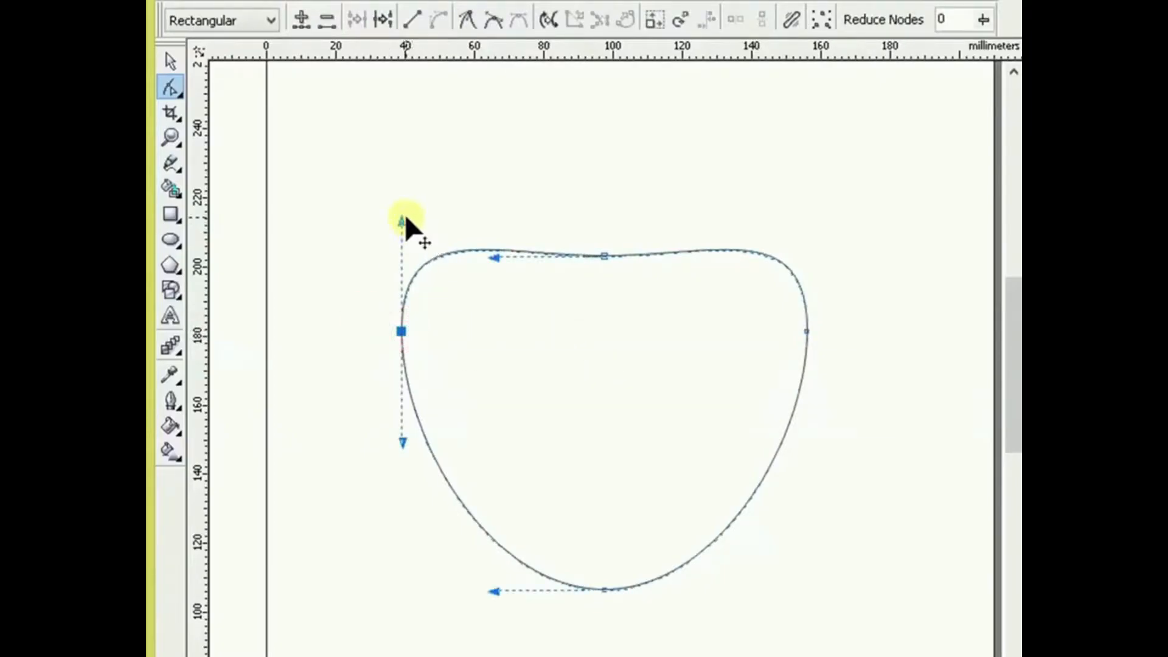
pyautogui.moveTo(401, 219); pyautogui.dragTo(426, 202)
pyautogui.moveTo(495, 259); pyautogui.dragTo(602, 267)
pyautogui.moveTo(426, 200); pyautogui.dragTo(445, 195)
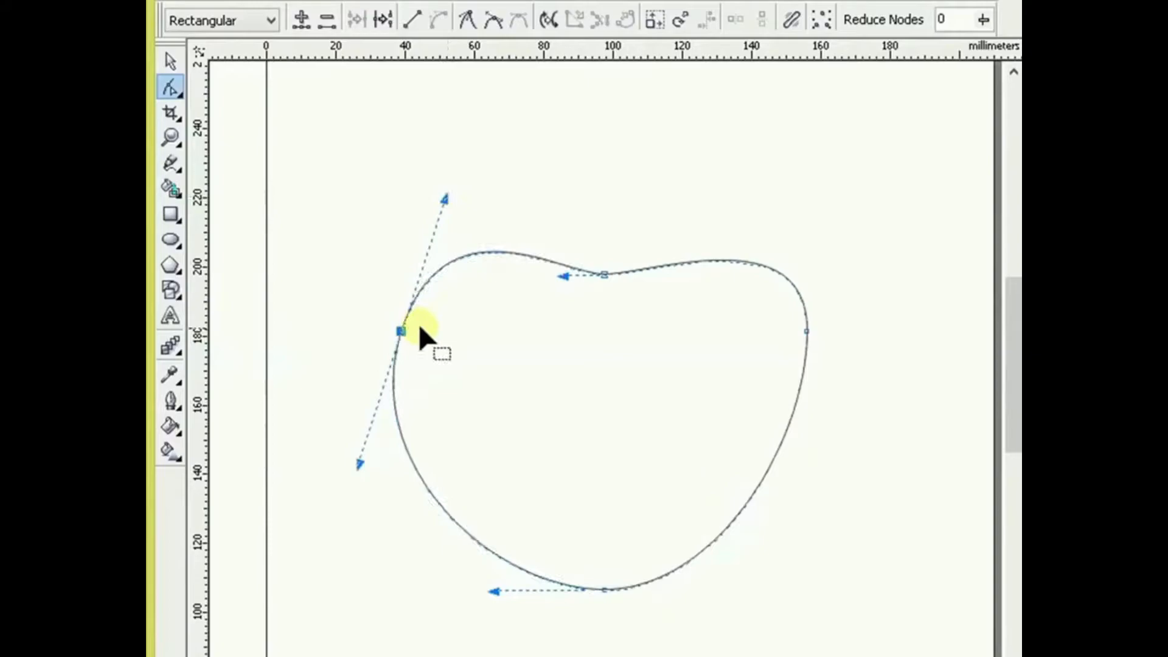
pyautogui.moveTo(402, 330); pyautogui.dragTo(400, 308)
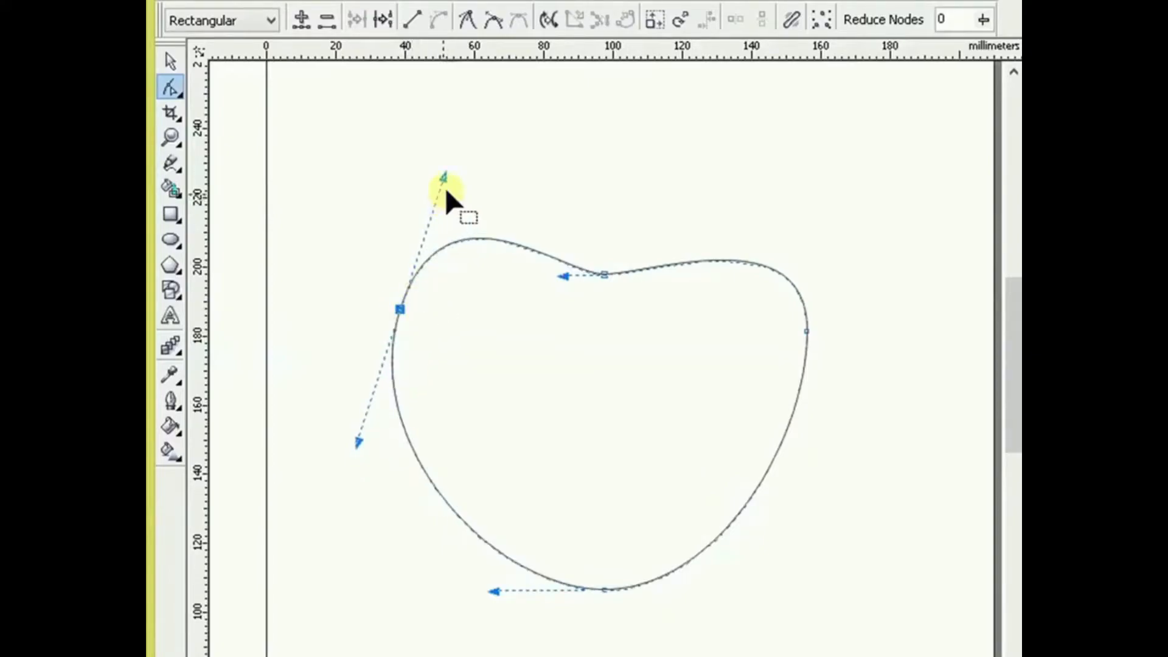
pyautogui.moveTo(443, 176); pyautogui.dragTo(447, 186)
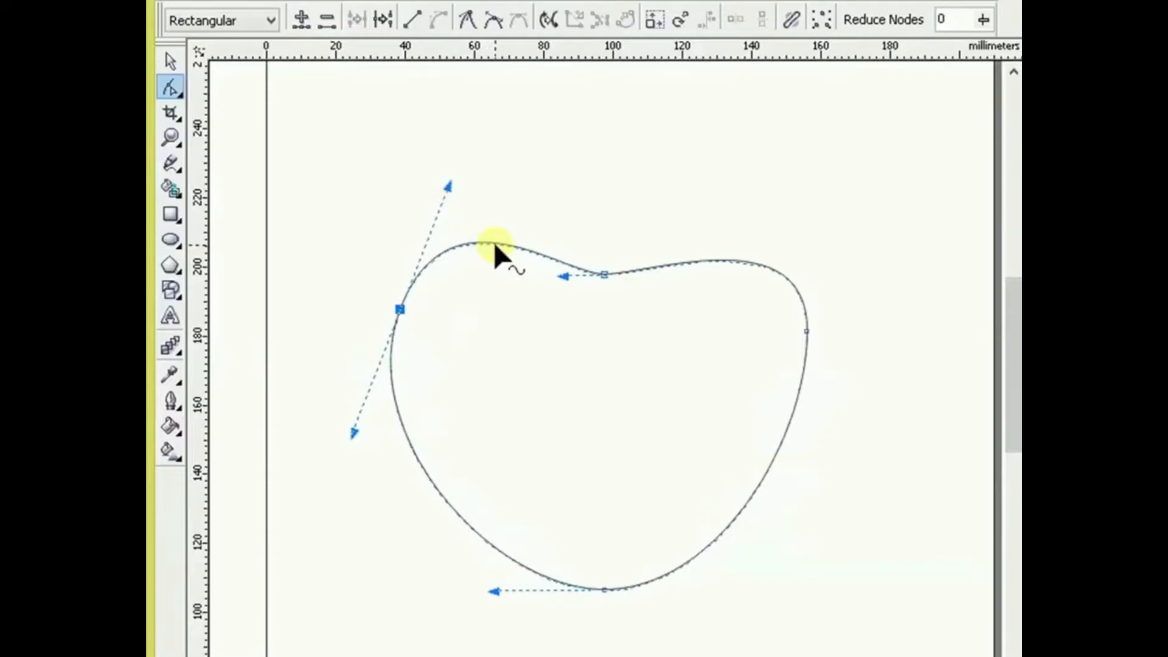
# Add a node at the crest of the upper-left lobe and raise it slightly to make the lobe fuller
pyautogui.click(491, 240)
pyautogui.rightClick(492, 239)
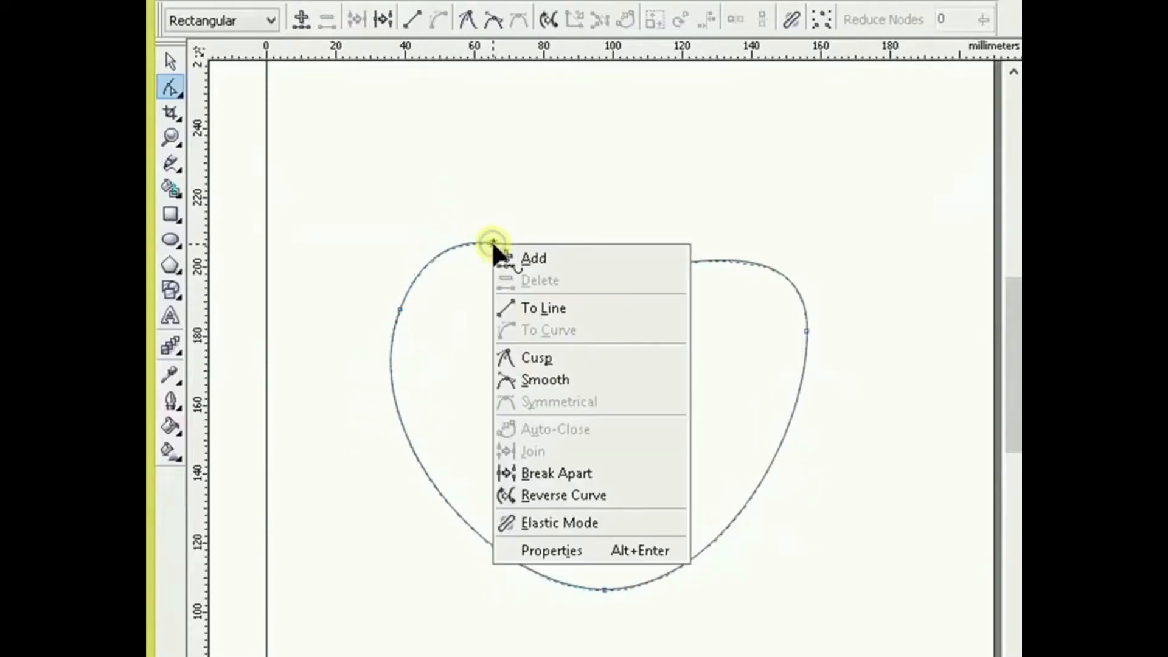
pyautogui.click(510, 257)
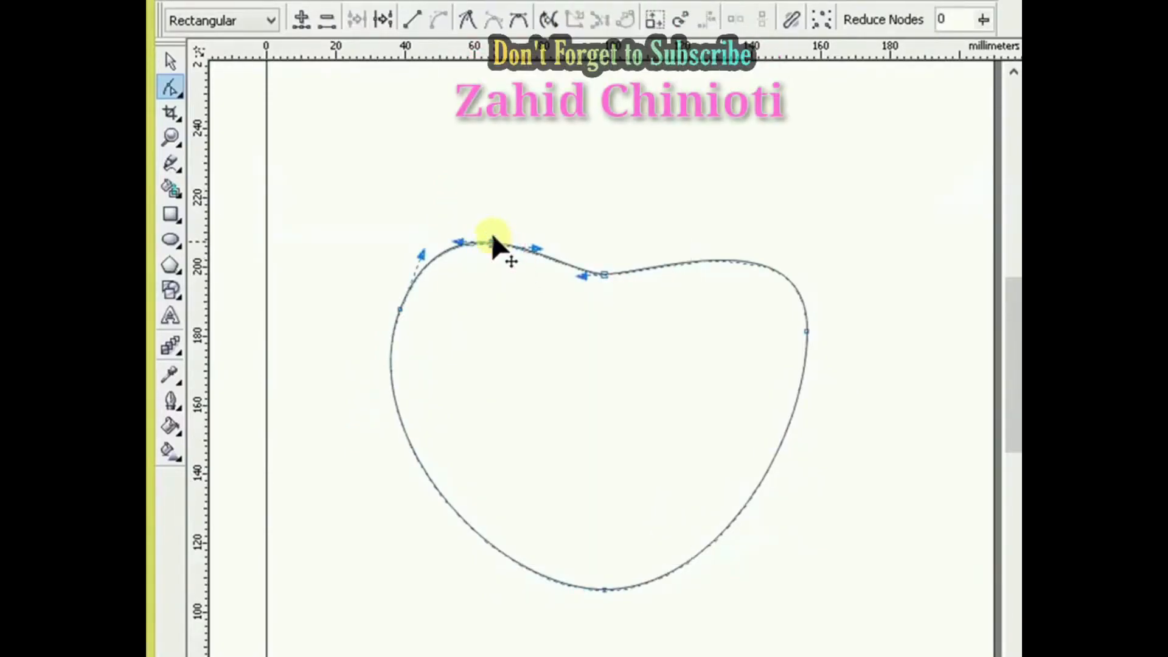
pyautogui.moveTo(535, 237); pyautogui.dragTo(555, 232)
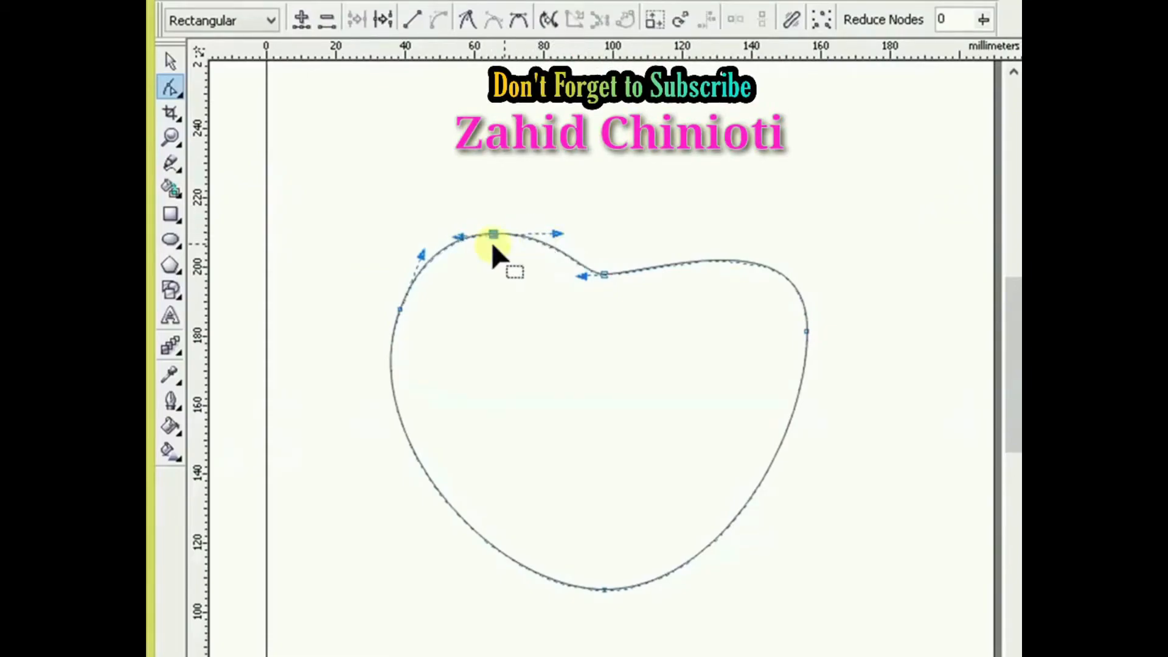
# Refine the curve handles of the left side node and shift the lobe's crest node slightly up and right
pyautogui.click(400, 307)
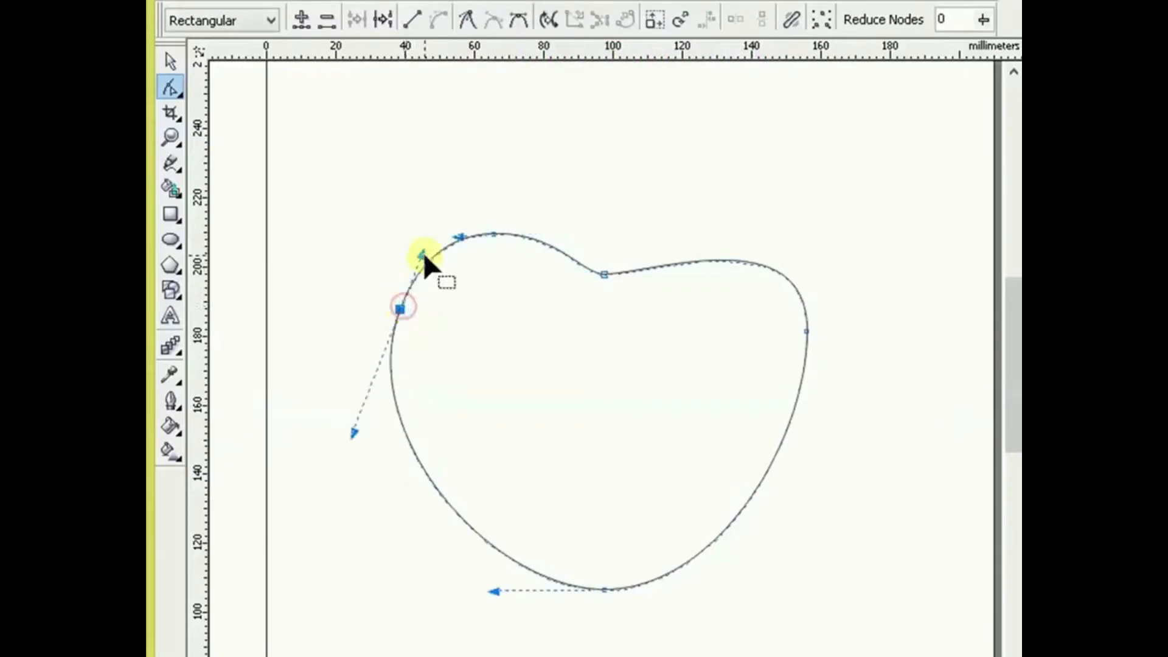
pyautogui.moveTo(423, 252); pyautogui.dragTo(410, 262)
pyautogui.click(604, 275)
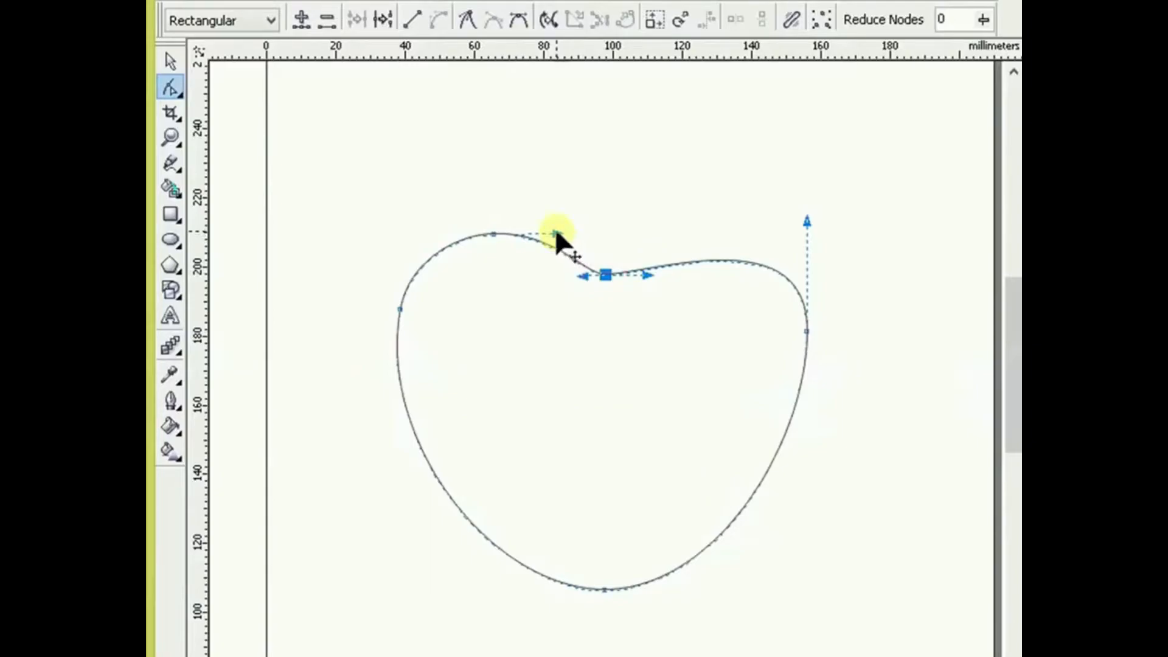
pyautogui.click(495, 232)
pyautogui.moveTo(496, 234); pyautogui.dragTo(498, 231)
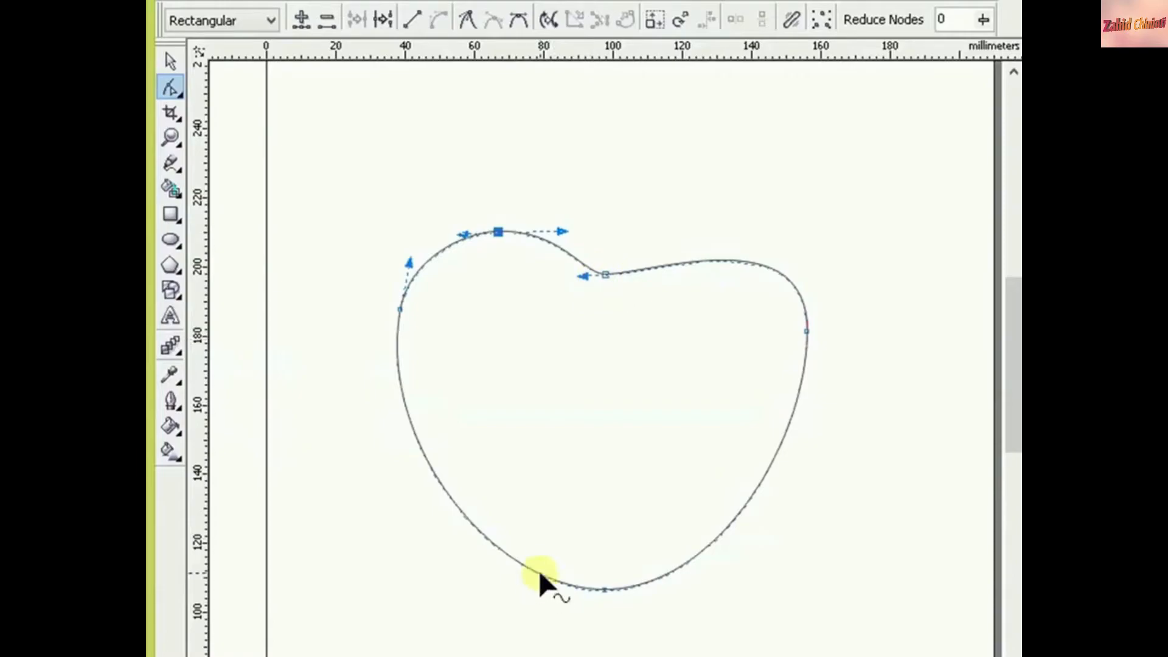
# Add a node on the lower-left curve, raise the bottom centre node and lower the new node to form the base bump
pyautogui.click(600, 585)
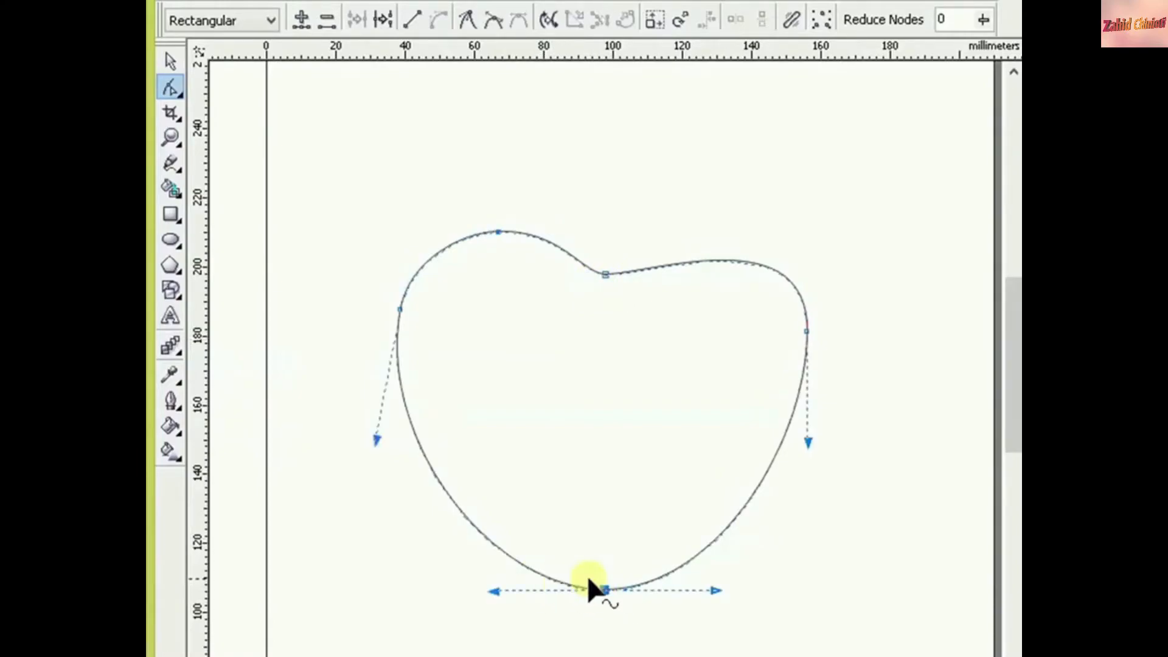
pyautogui.rightClick(517, 557)
pyautogui.click(541, 257)
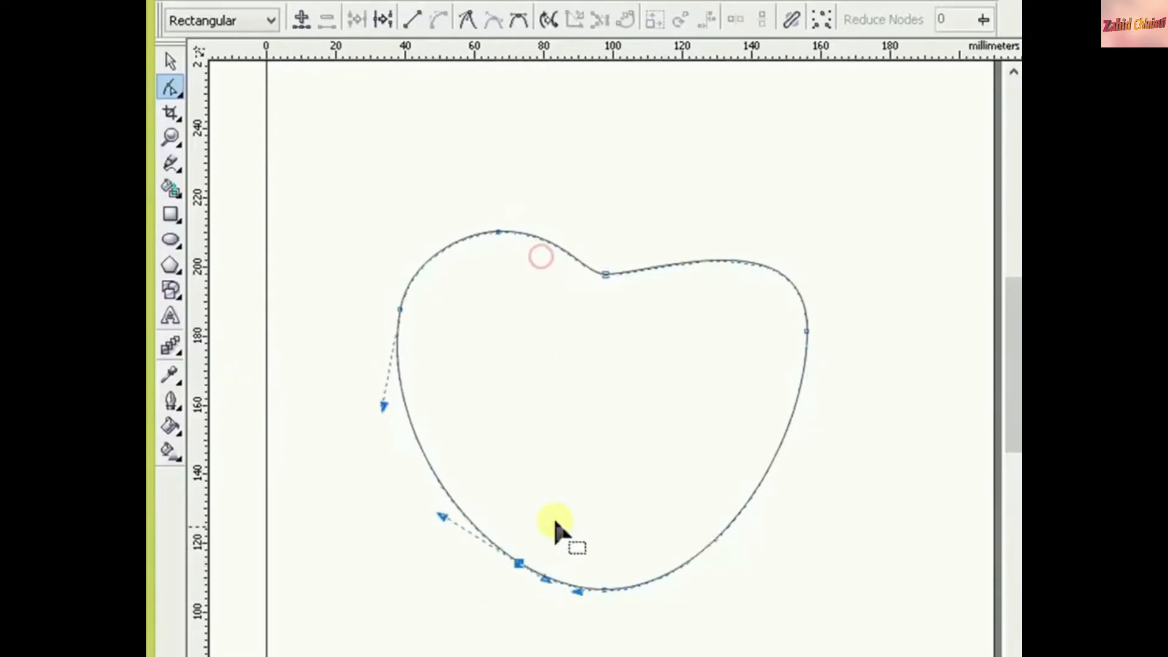
pyautogui.moveTo(603, 587); pyautogui.dragTo(603, 572)
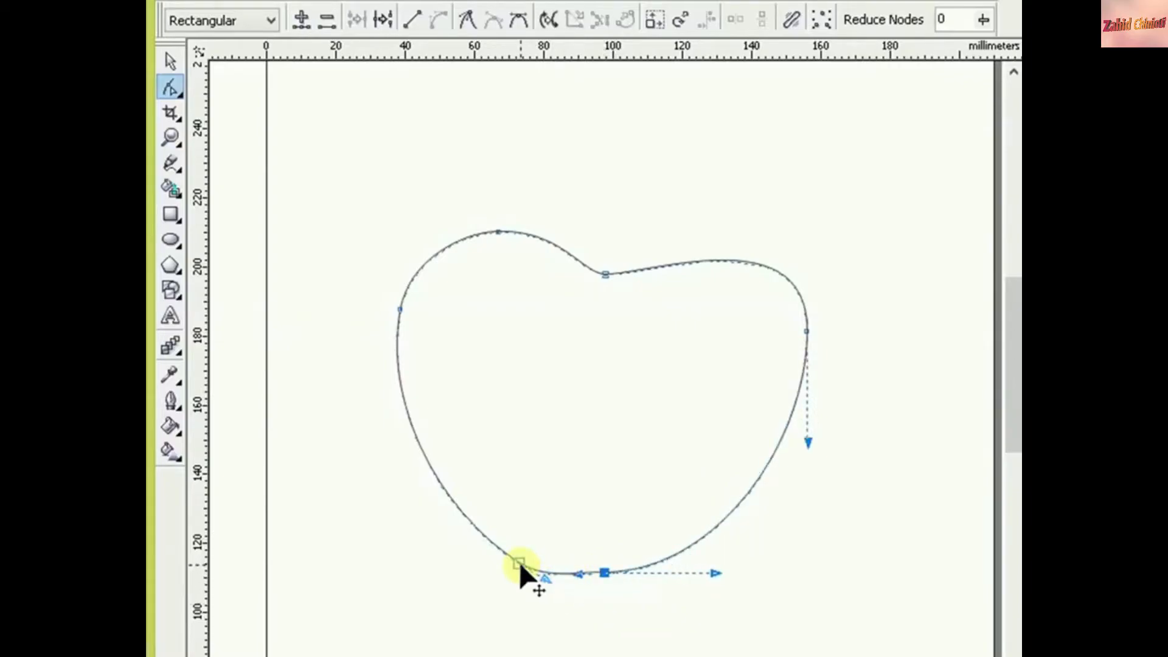
pyautogui.moveTo(519, 562)
pyautogui.mouseDown()
pyautogui.moveTo(513, 576)
pyautogui.moveTo(574, 570)
pyautogui.moveTo(543, 590)
pyautogui.moveTo(516, 574)
pyautogui.mouseUp()
pyautogui.click(538, 591)
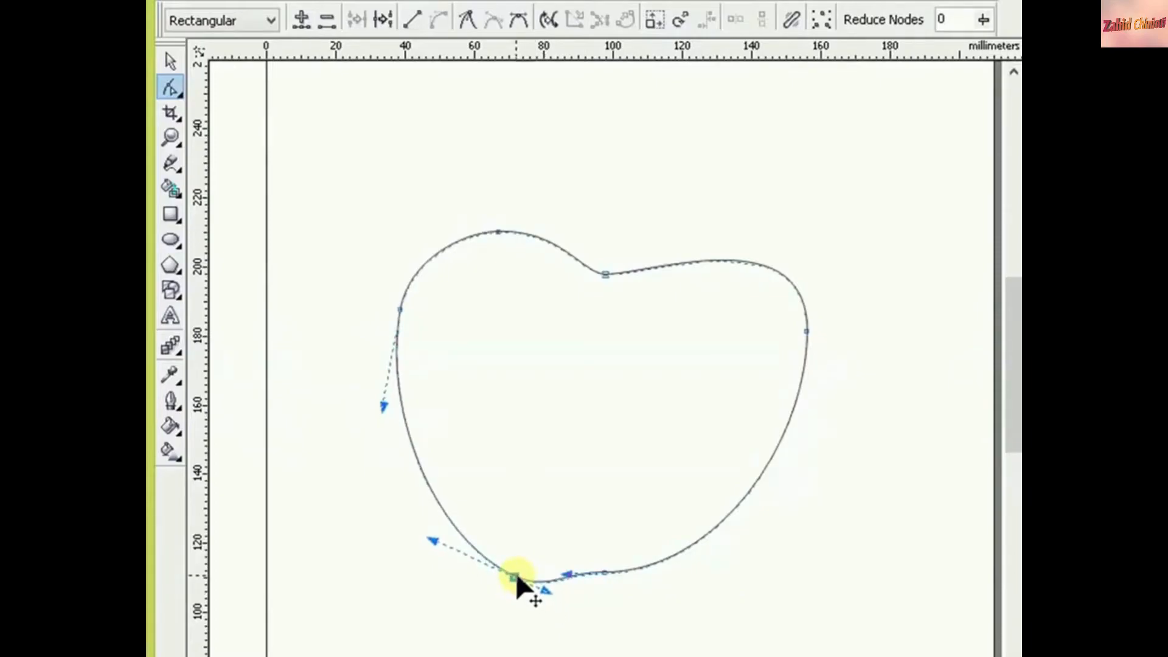
# Smooth the outline's left half by adjusting the curve handles at the lower-left, left side, upper-left and bottom centre nodes
pyautogui.moveTo(432, 539); pyautogui.dragTo(444, 556)
pyautogui.moveTo(382, 405); pyautogui.dragTo(375, 405)
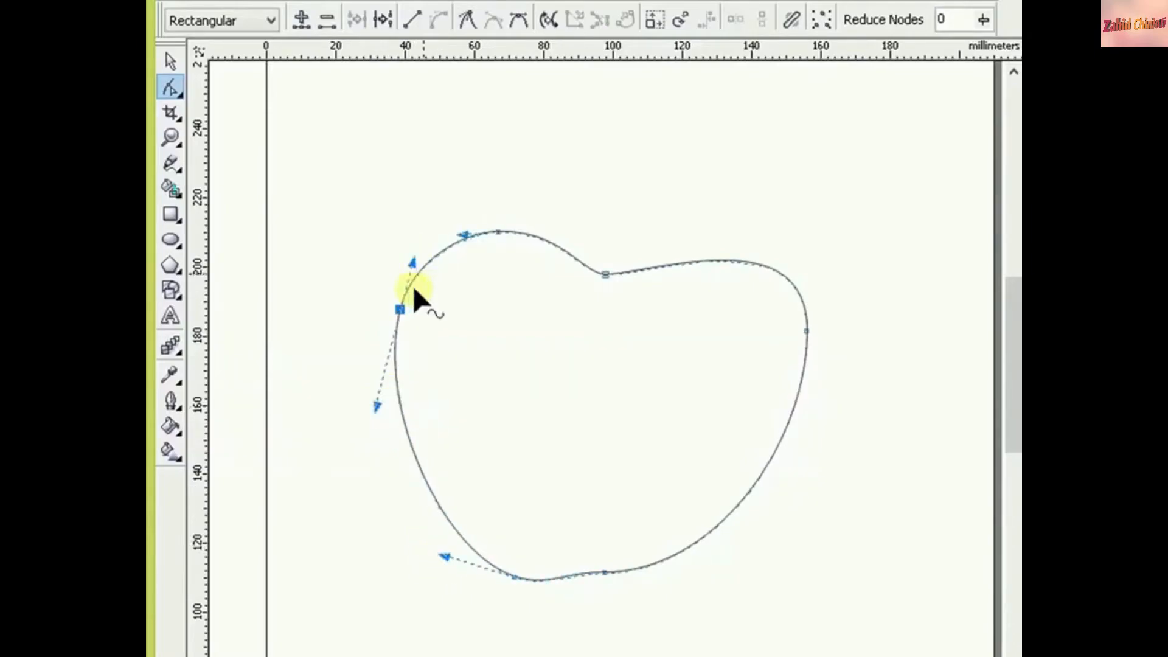
pyautogui.click(457, 234)
pyautogui.moveTo(455, 231); pyautogui.dragTo(450, 228)
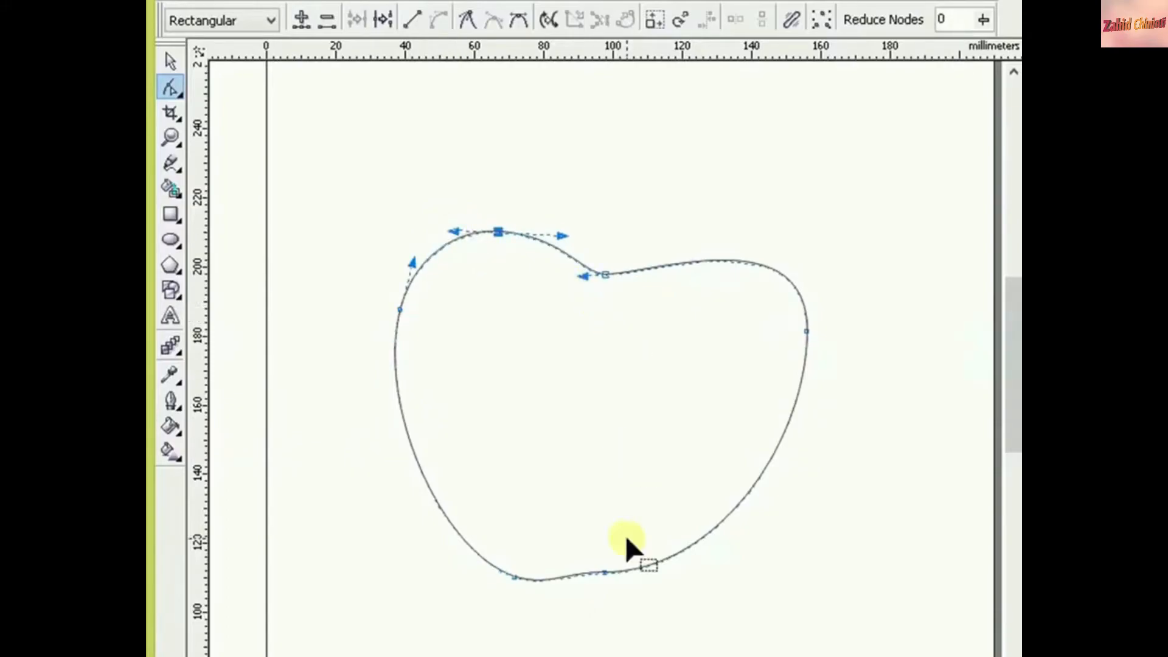
pyautogui.click(605, 571)
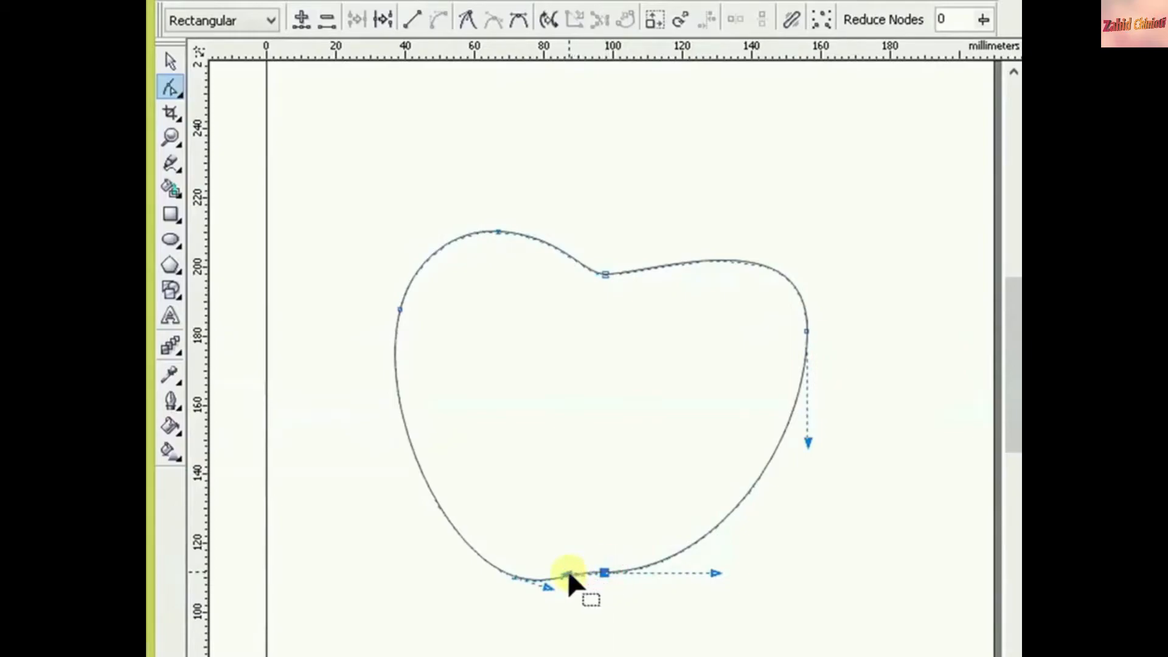
pyautogui.moveTo(568, 572); pyautogui.dragTo(571, 574)
# Delete the right side node and convert the right-hand segment into a straight line between the top and bottom centre nodes
pyautogui.moveTo(860, 296); pyautogui.dragTo(747, 388)
pyautogui.rightClick(805, 332)
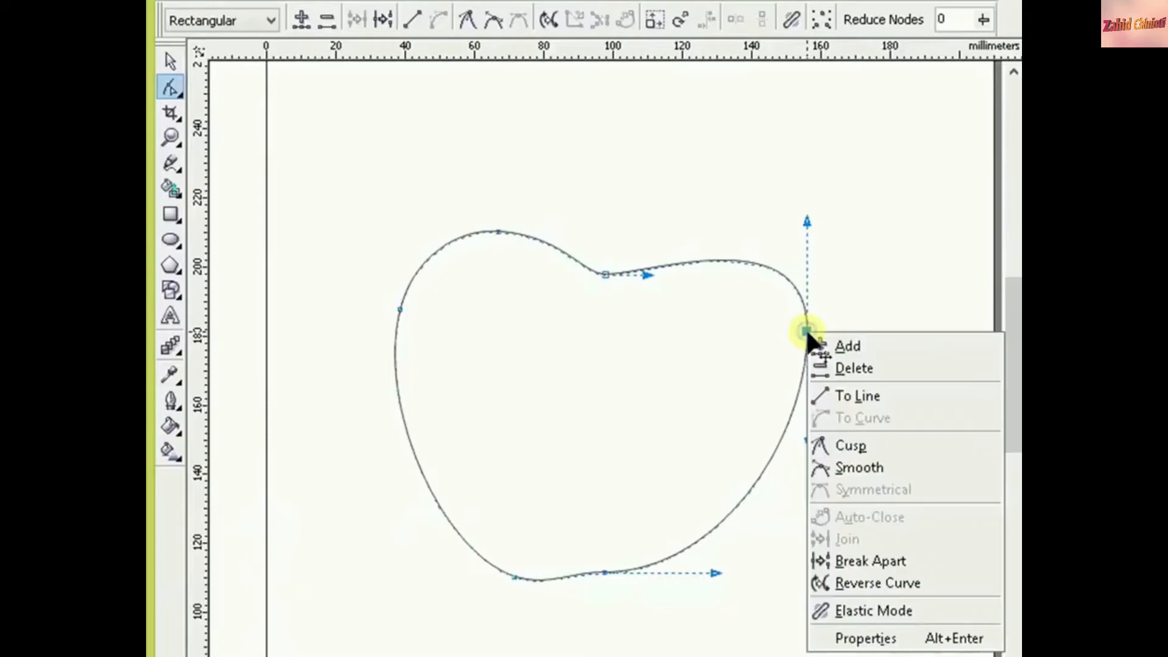
pyautogui.click(845, 369)
pyautogui.moveTo(714, 232); pyautogui.dragTo(580, 603)
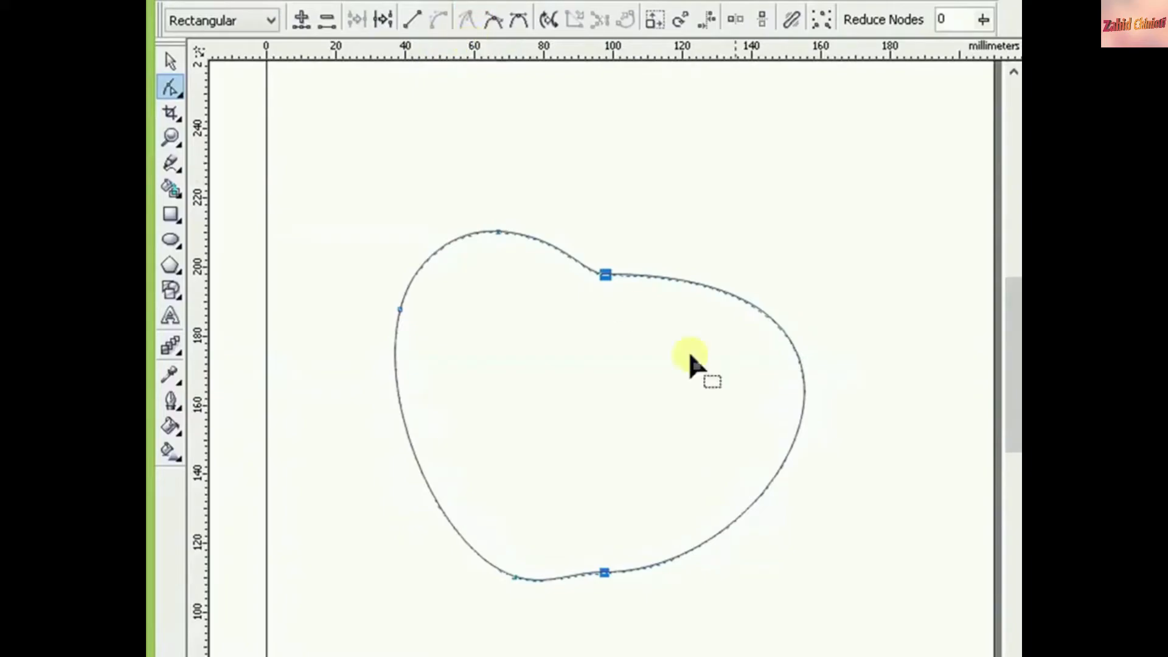
pyautogui.click(844, 281)
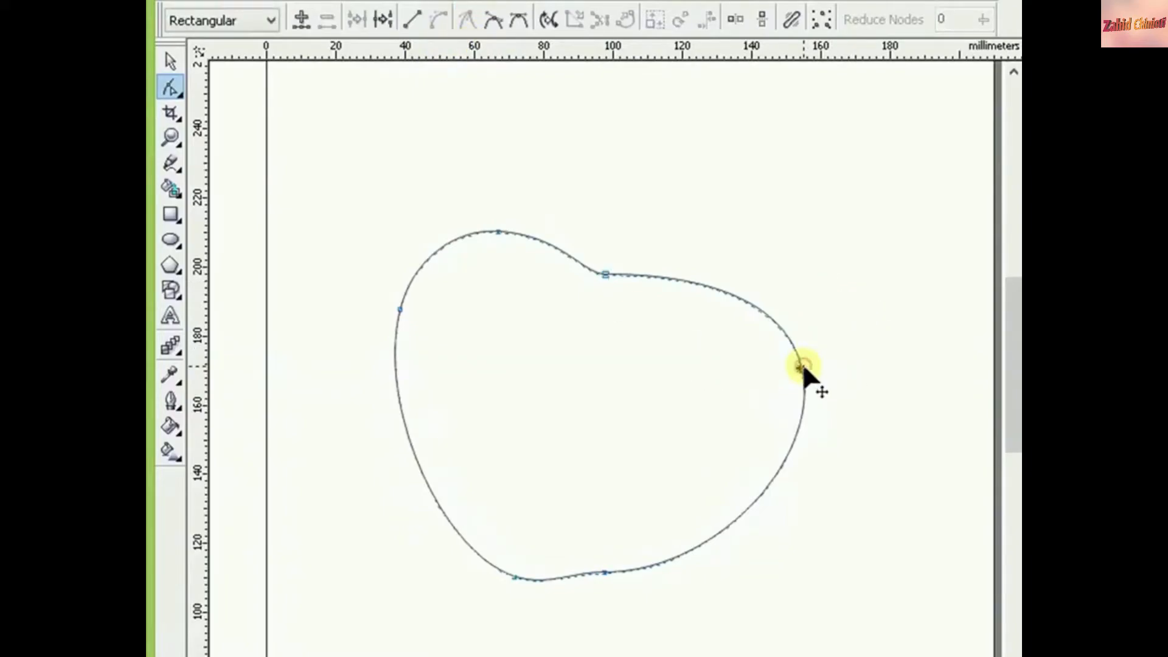
pyautogui.click(801, 365)
pyautogui.click(414, 20)
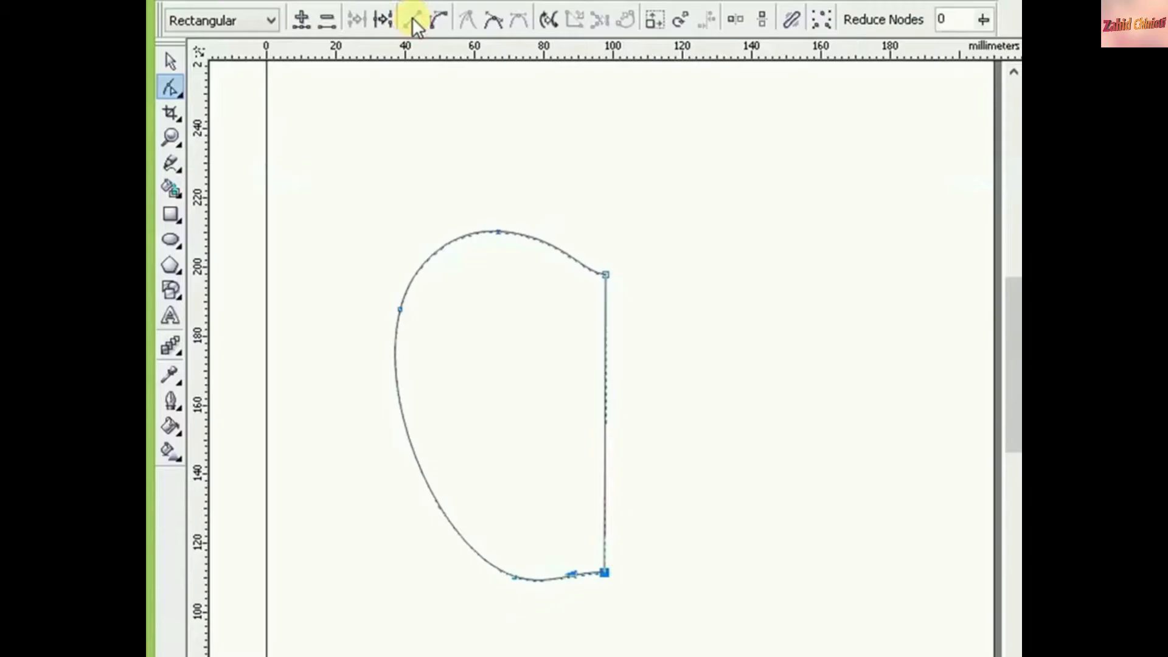
# Mirror a copy of the half apple to the right and shift it left so that it slightly overlaps the original half
pyautogui.click(170, 61)
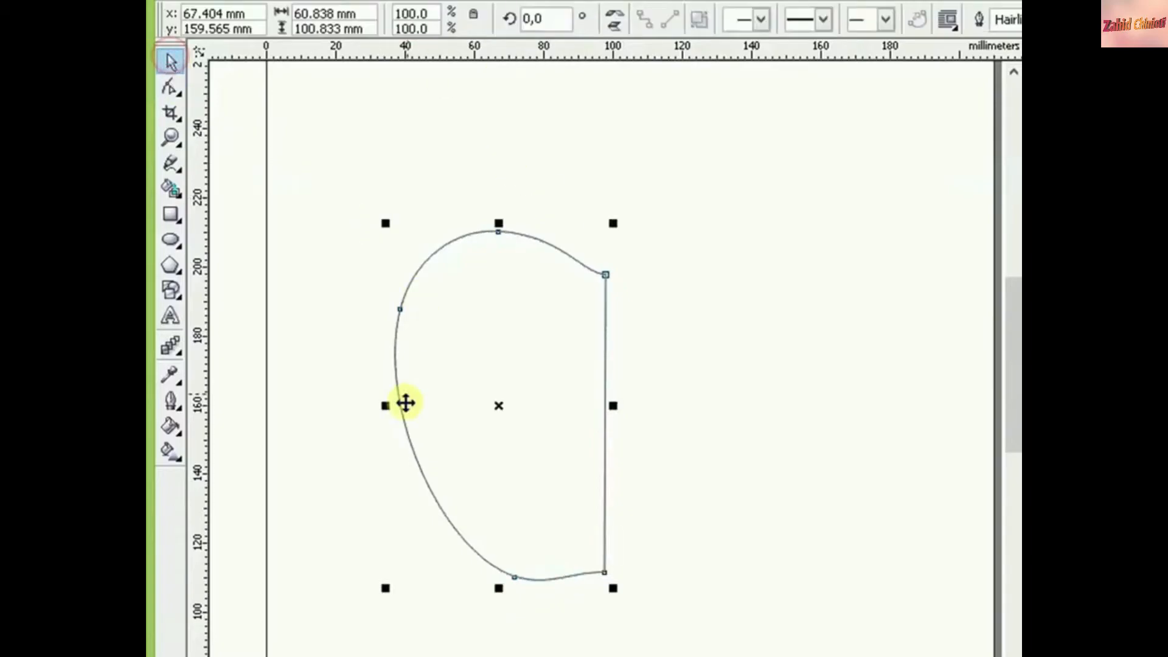
pyautogui.moveTo(385, 403); pyautogui.dragTo(810, 395)
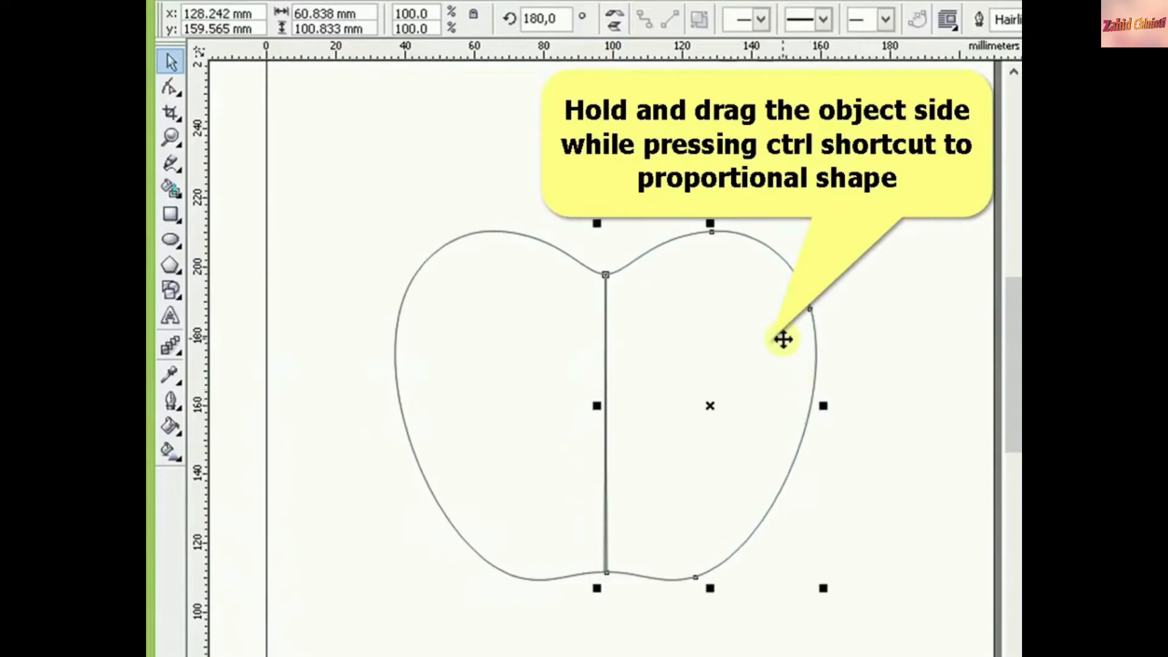
pyautogui.click(776, 305)
pyautogui.press('Left')
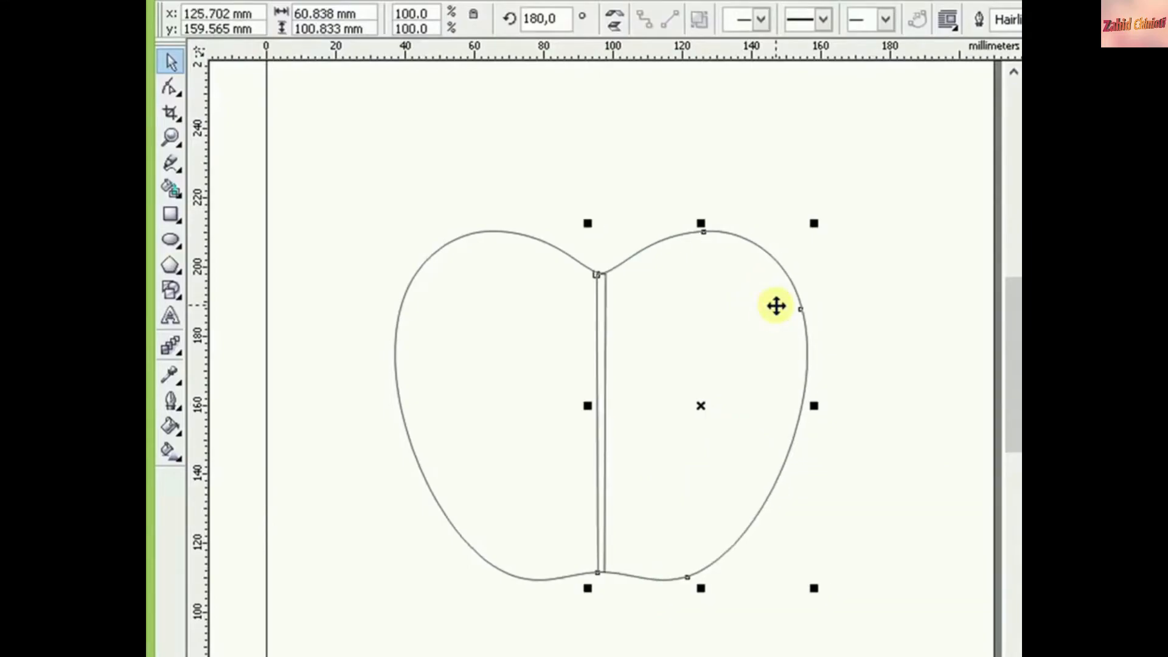
pyautogui.scroll(1, 629, 421)
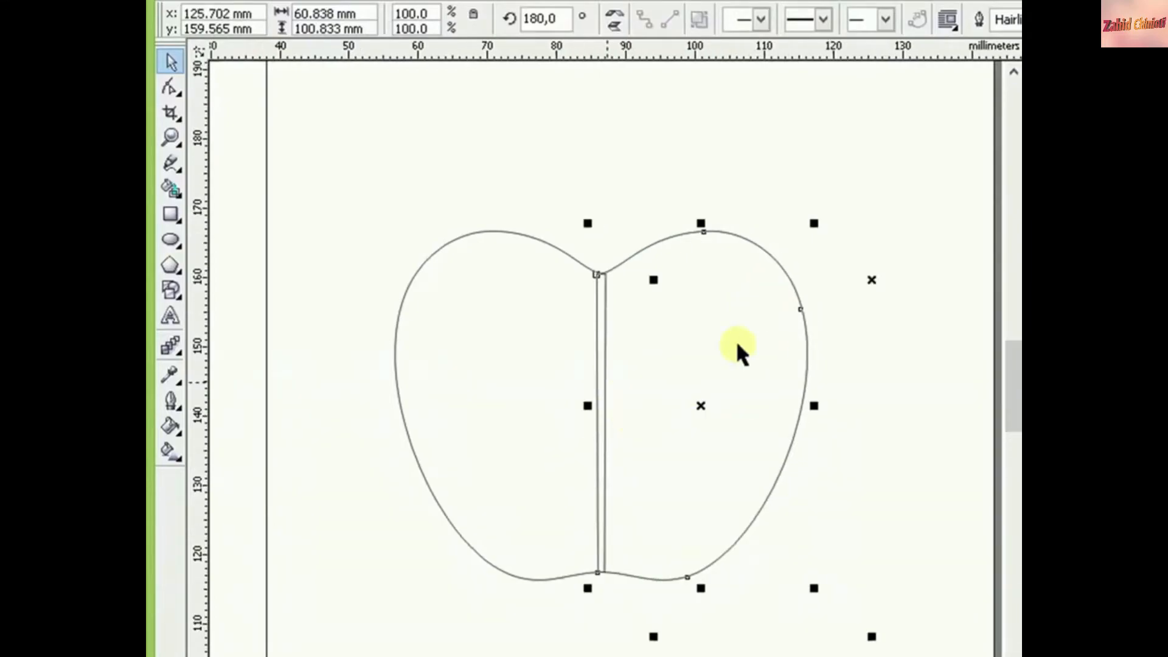
pyautogui.moveTo(878, 279); pyautogui.dragTo(877, 283)
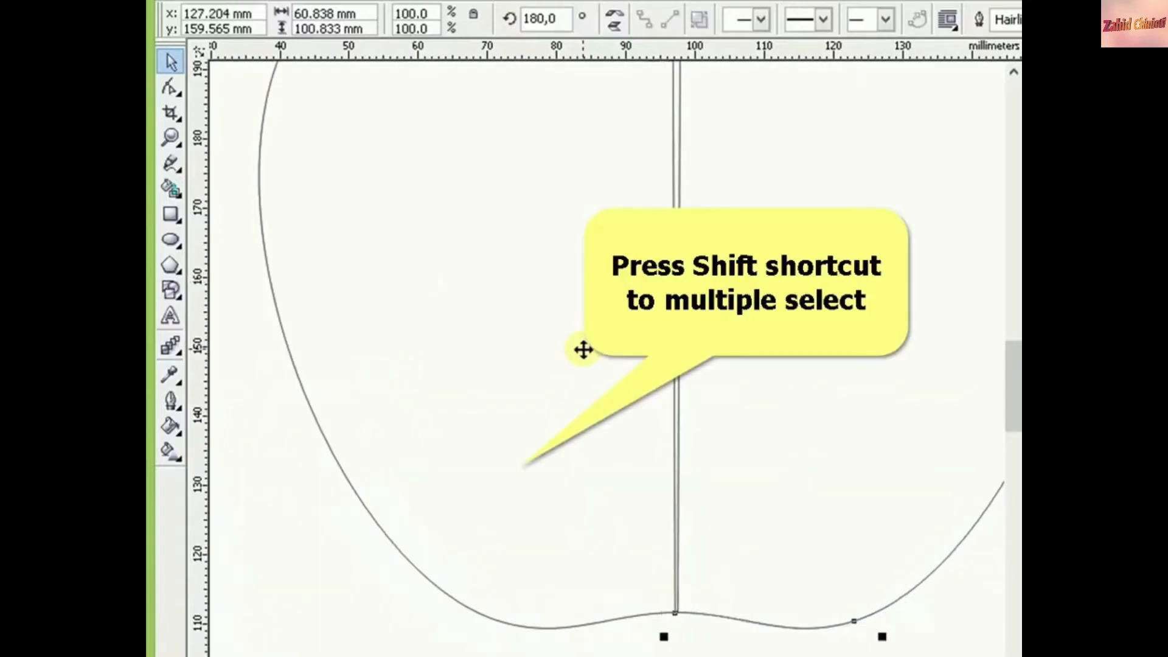
# Select both apple halves and weld them into a single outline
pyautogui.keyDown('shift'); pyautogui.click(583, 350); pyautogui.keyUp('shift')
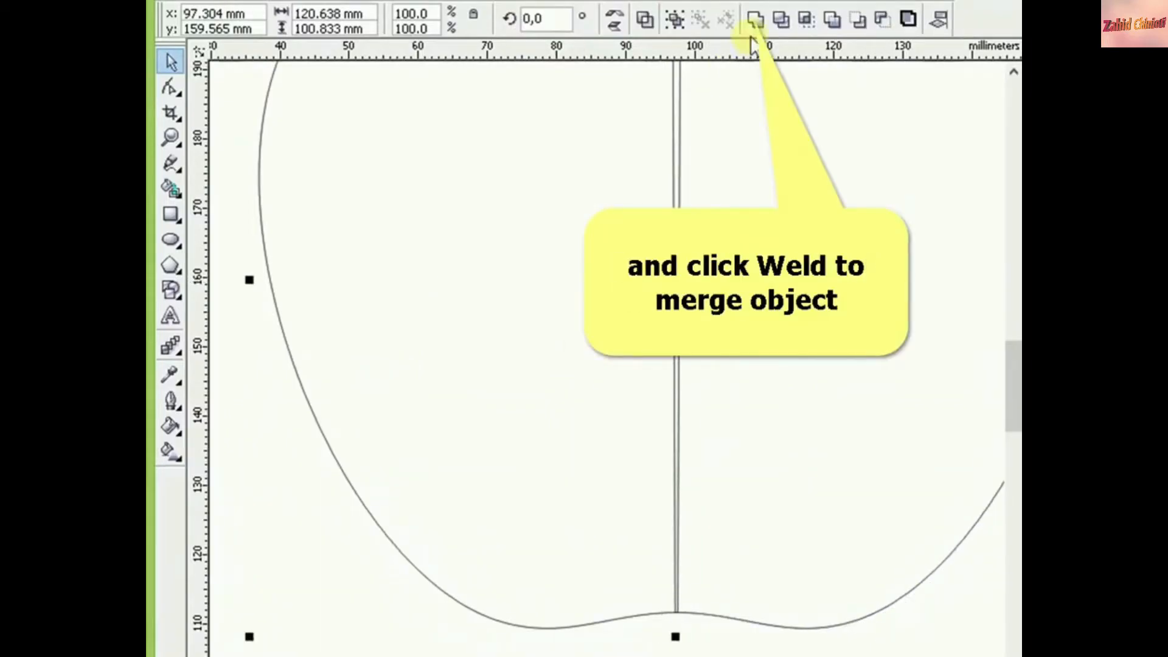
pyautogui.click(756, 19)
pyautogui.press('F3')
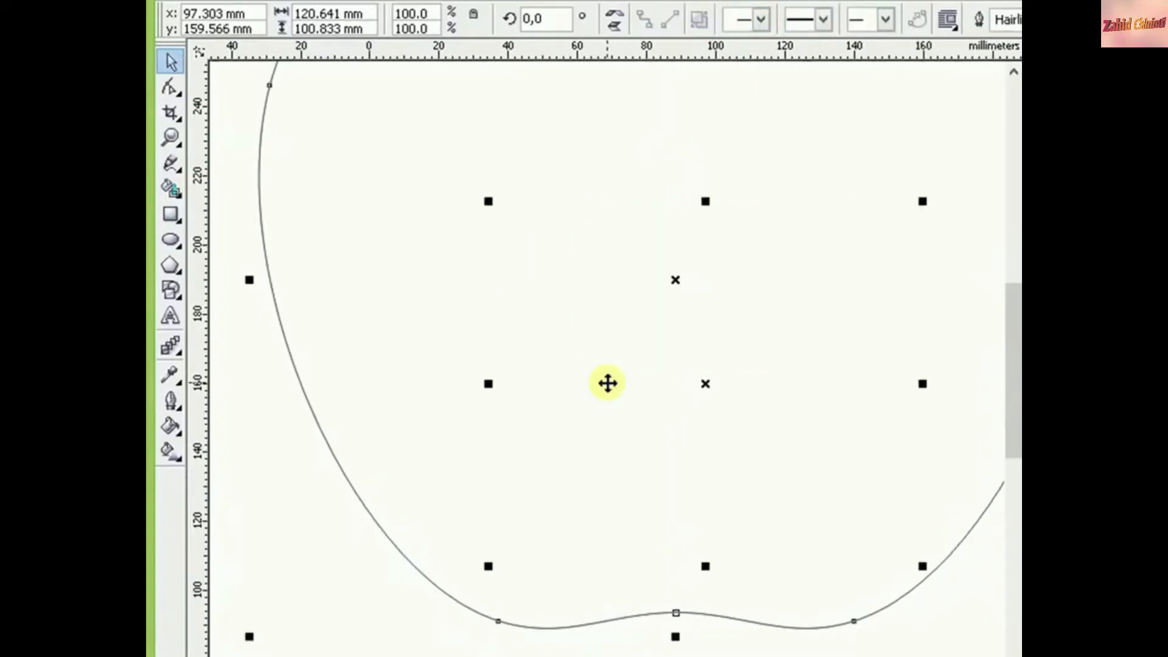
pyautogui.click(945, 278)
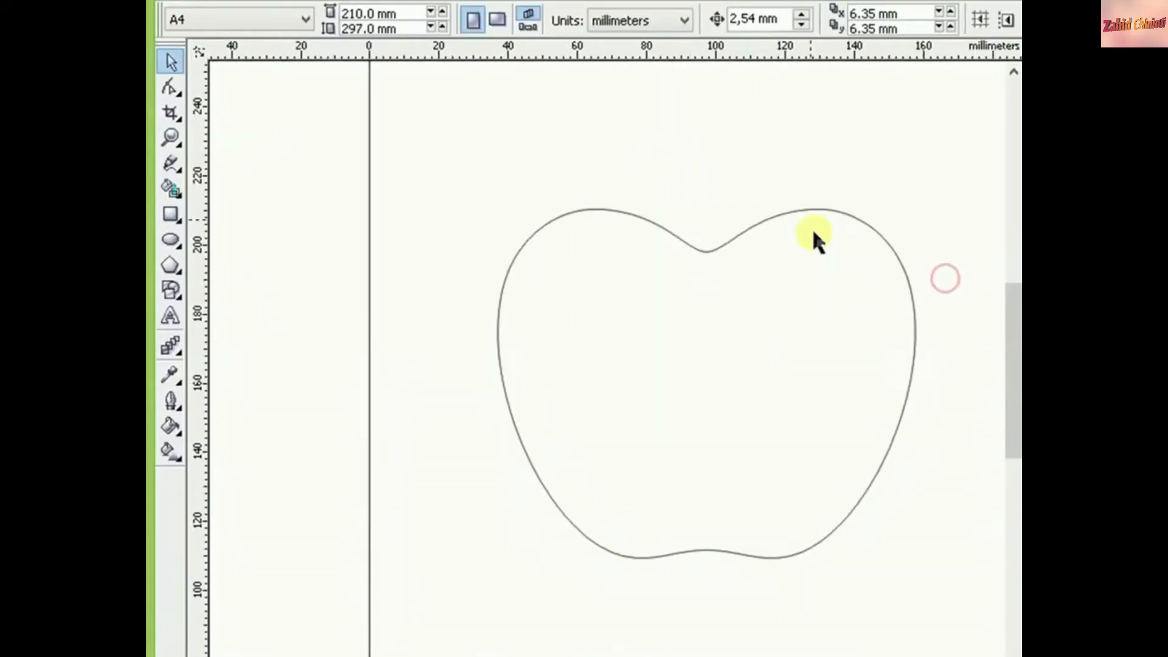
# Raise the apple's top centre node, make it symmetrical and lengthen its handles to round the notch
pyautogui.click(810, 210)
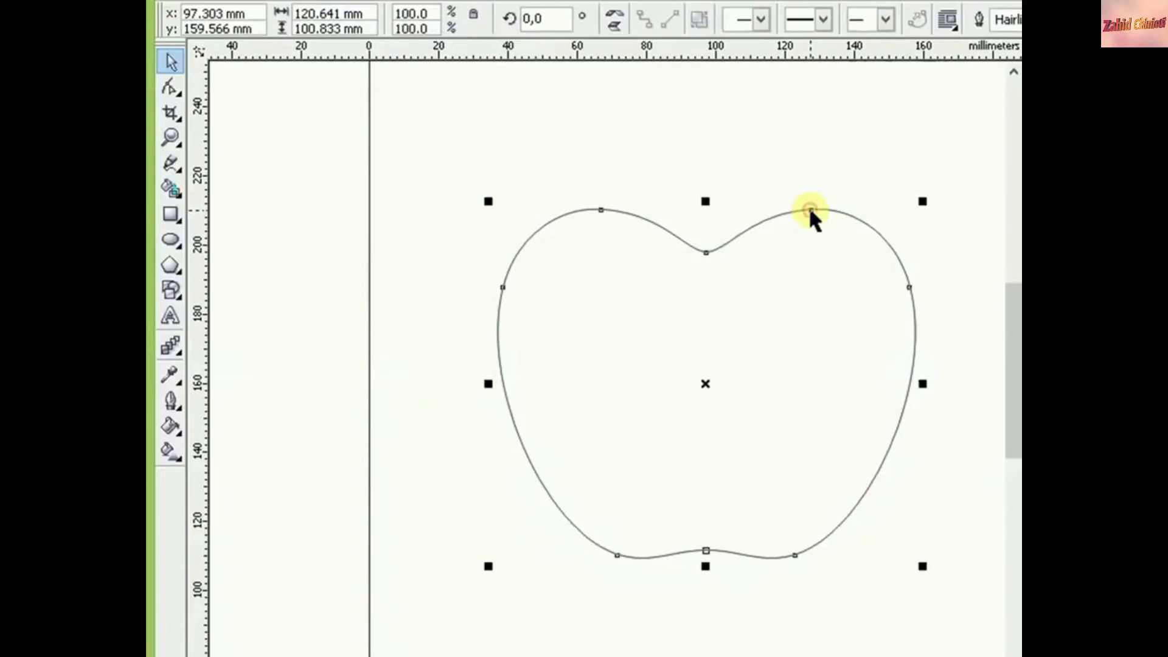
pyautogui.press('F10')
pyautogui.click(737, 235)
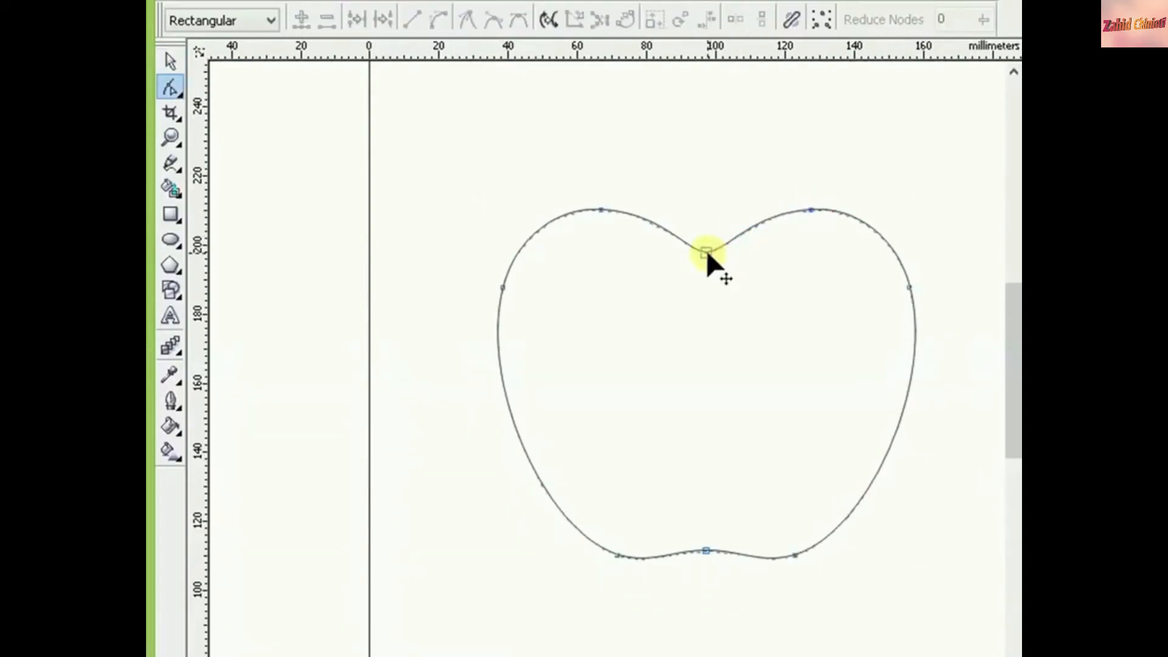
pyautogui.moveTo(706, 250); pyautogui.dragTo(706, 239)
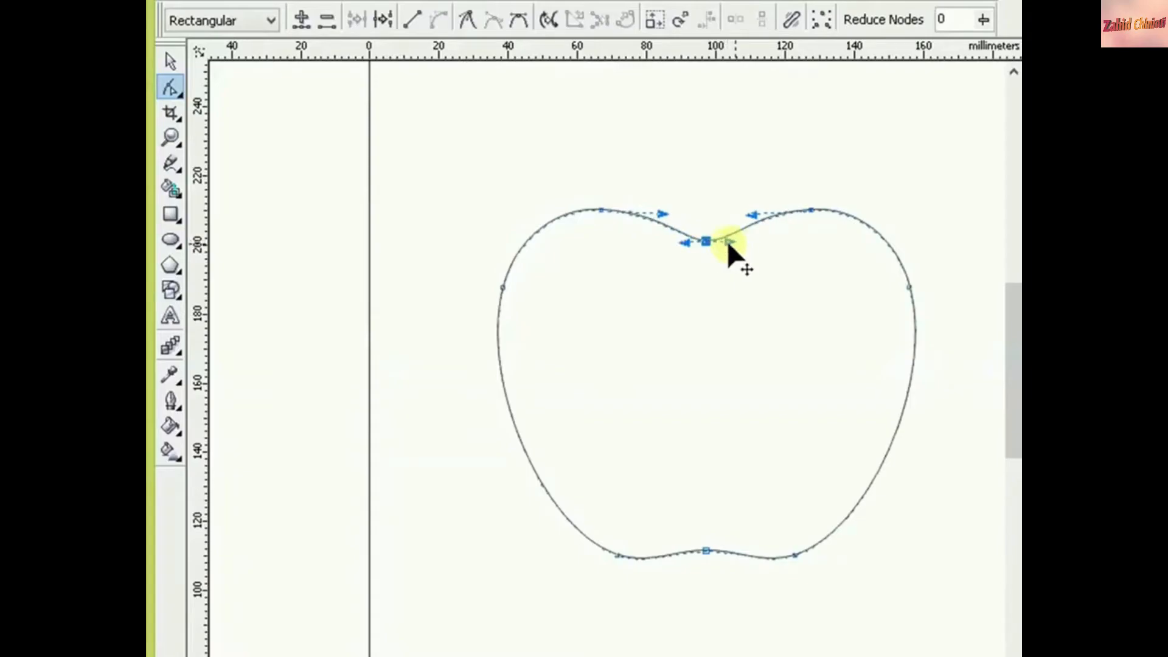
pyautogui.click(518, 20)
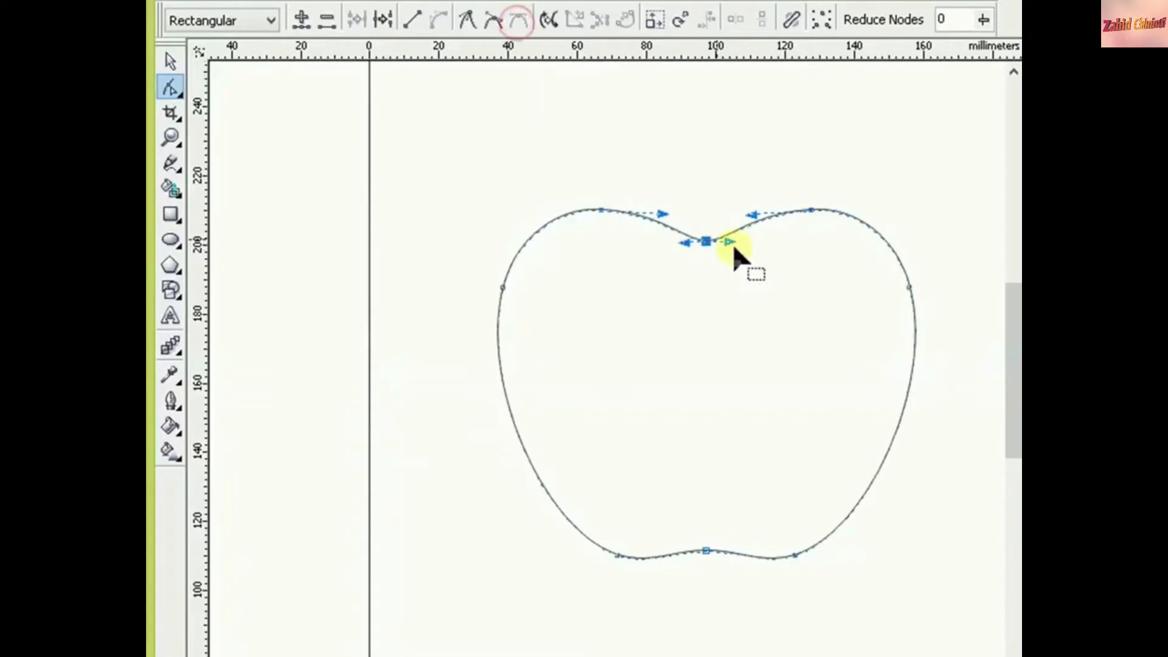
pyautogui.moveTo(729, 242); pyautogui.dragTo(743, 242)
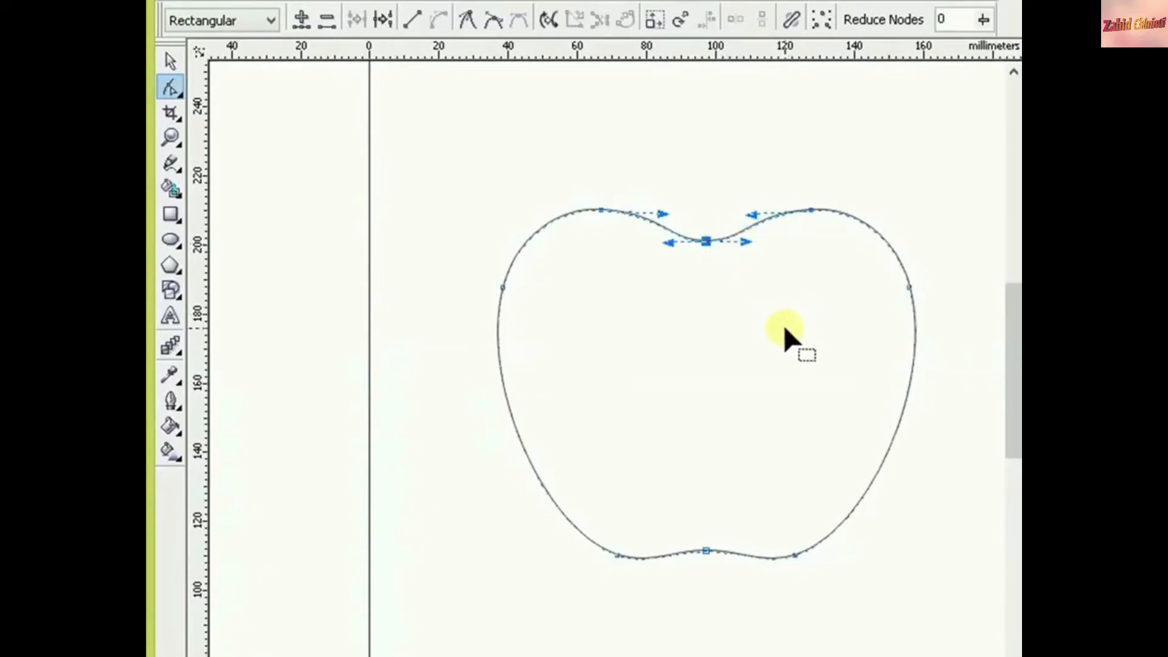
# Shorten the curve handles of the apple's top centre node to tighten the notch
pyautogui.click(704, 550)
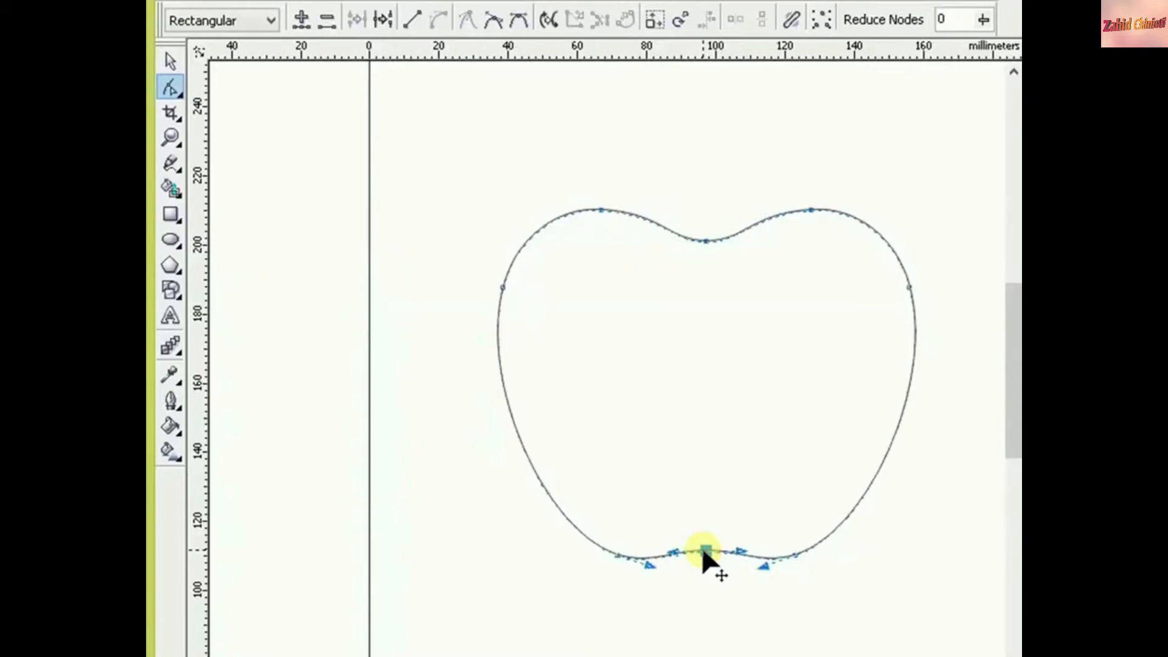
pyautogui.click(706, 241)
pyautogui.moveTo(743, 239); pyautogui.dragTo(734, 241)
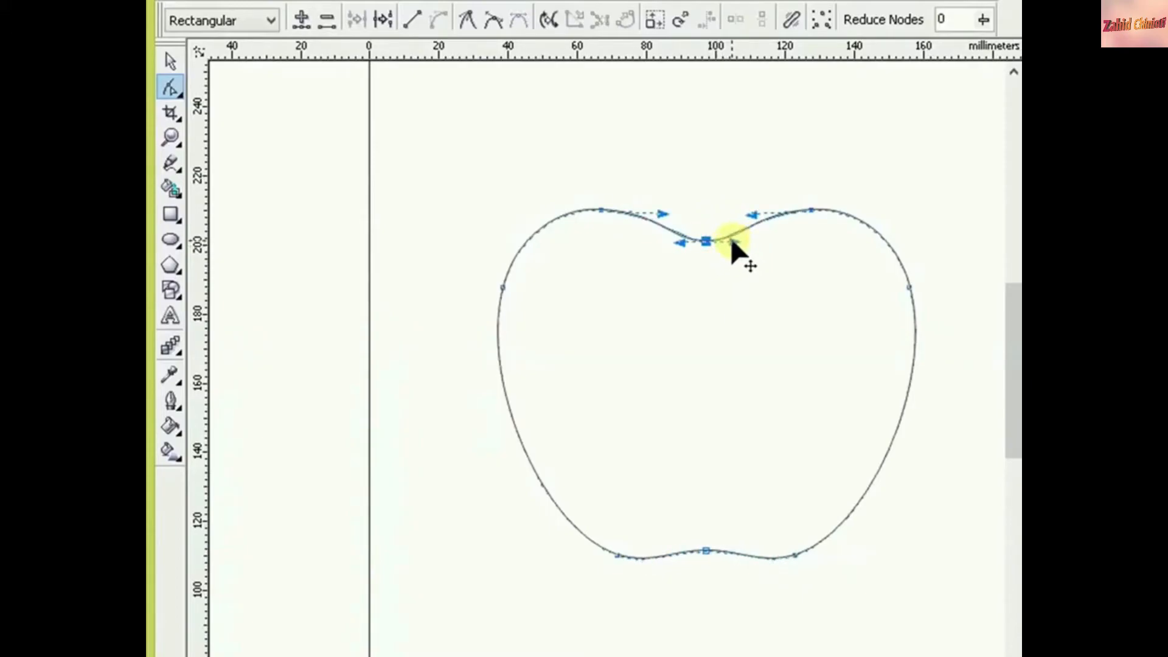
# Try extending the inner handles of the apple's upper right and upper left nodes toward the notch
pyautogui.click(749, 213)
pyautogui.moveTo(750, 212); pyautogui.dragTo(737, 213)
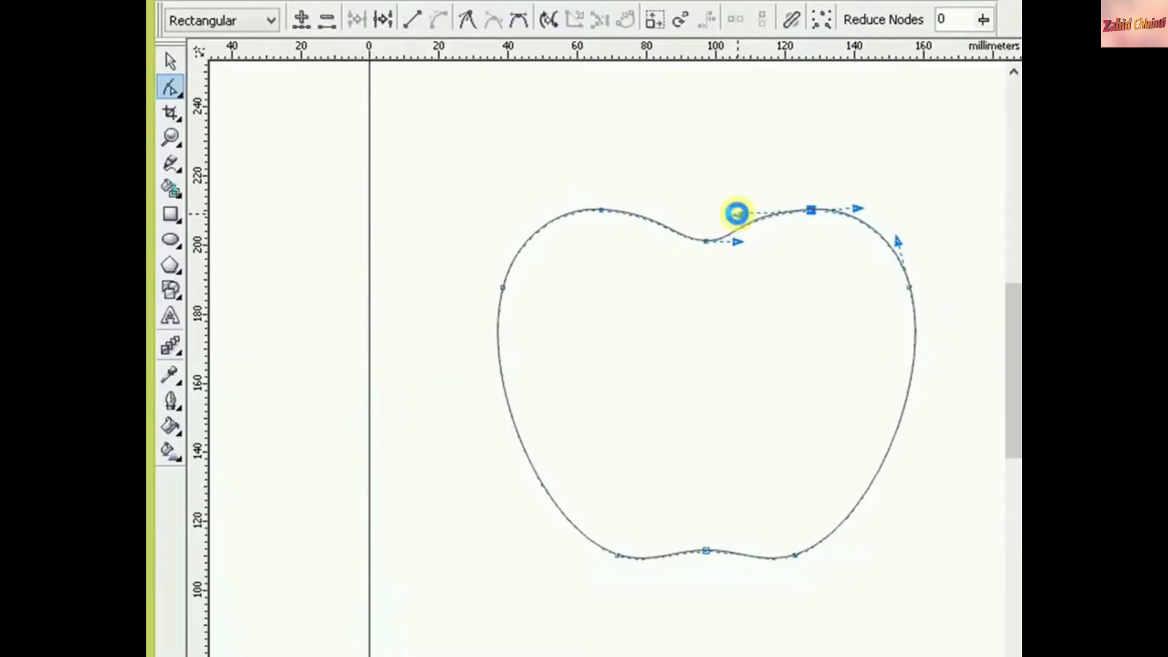
pyautogui.click(601, 210)
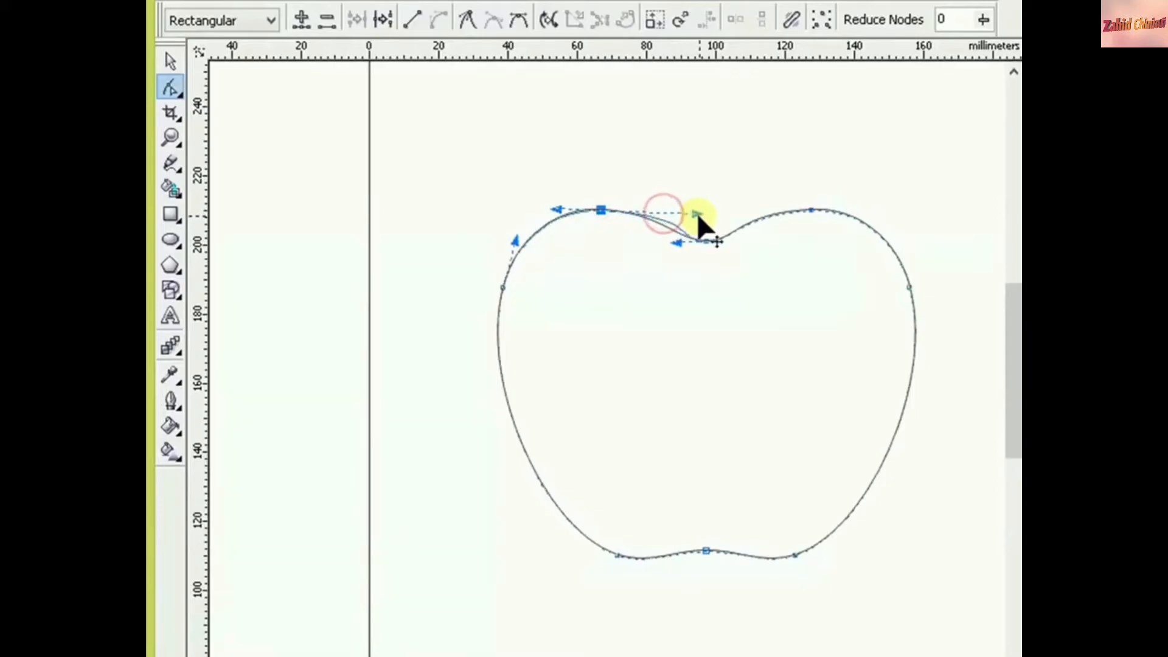
pyautogui.moveTo(663, 212); pyautogui.dragTo(682, 213)
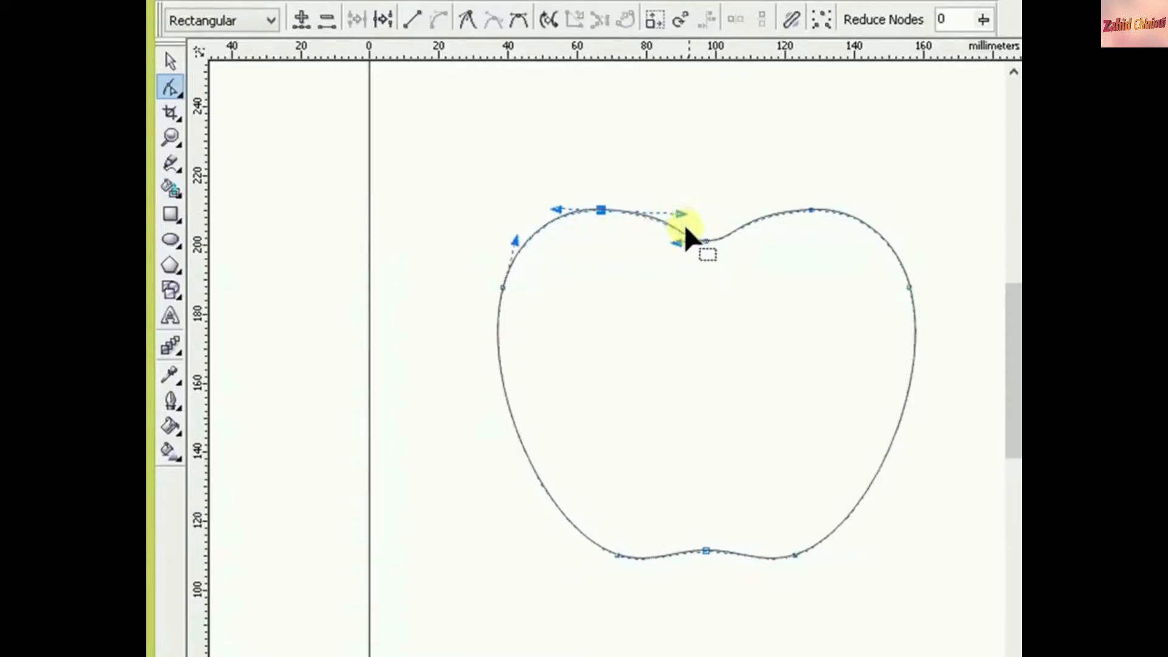
# Undo the last handle changes on the apple's two upper lobe nodes
pyautogui.hotkey('ctrl', 'z')
pyautogui.hotkey('ctrl', 'z')
pyautogui.hotkey('ctrl', 'z')
pyautogui.hotkey('ctrl', 'z')
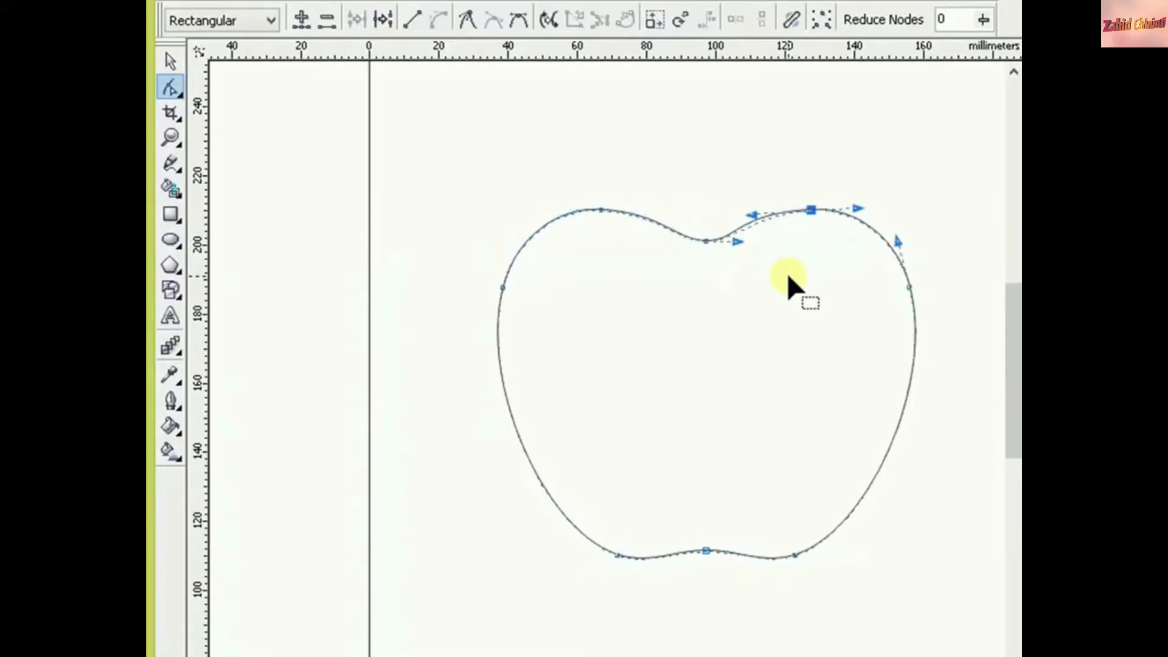
# Raise the apple's bottom centre node slightly to deepen the lower indentation, and deselect the outline
pyautogui.click(766, 308)
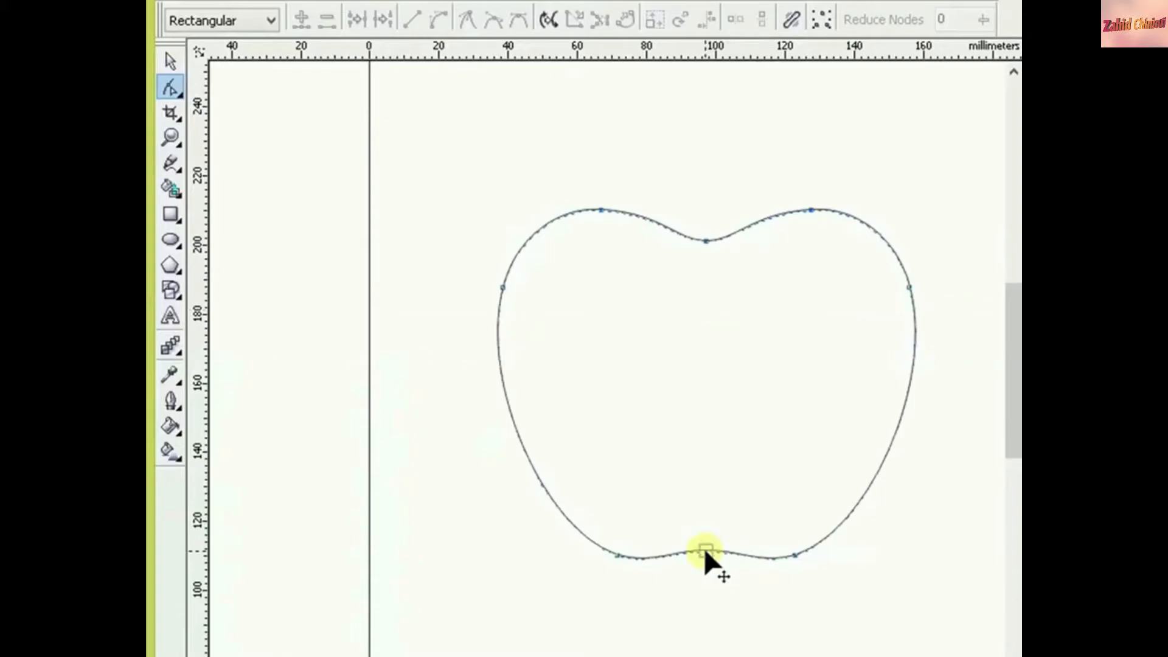
pyautogui.moveTo(703, 547); pyautogui.dragTo(703, 539)
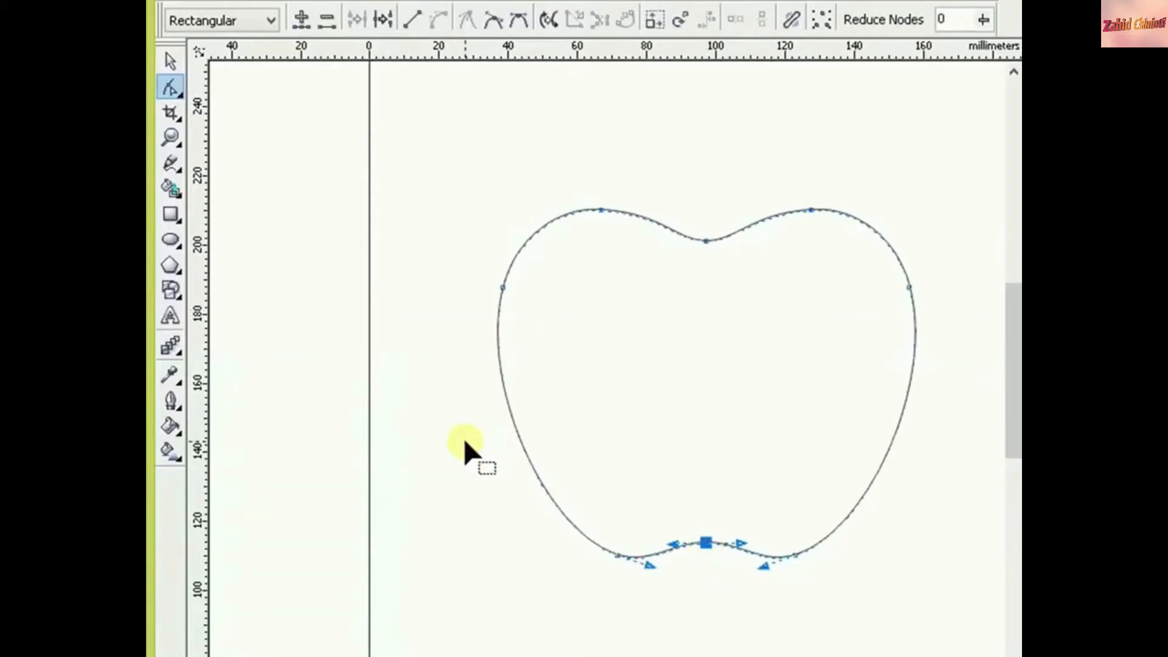
pyautogui.click(170, 62)
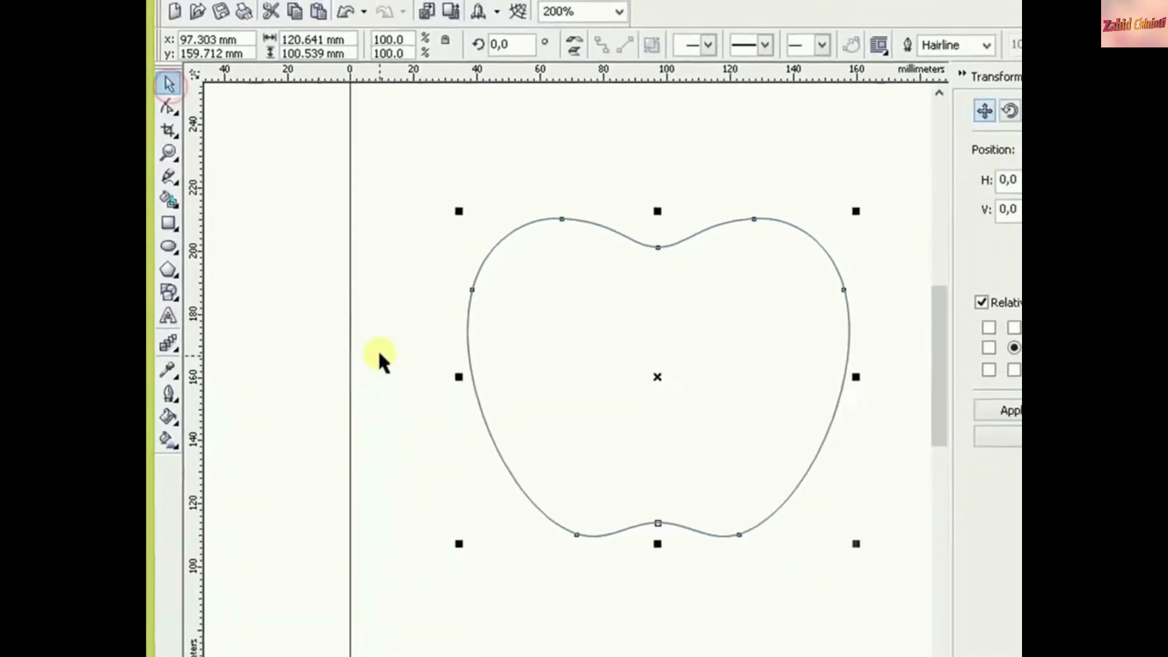
pyautogui.click(352, 365)
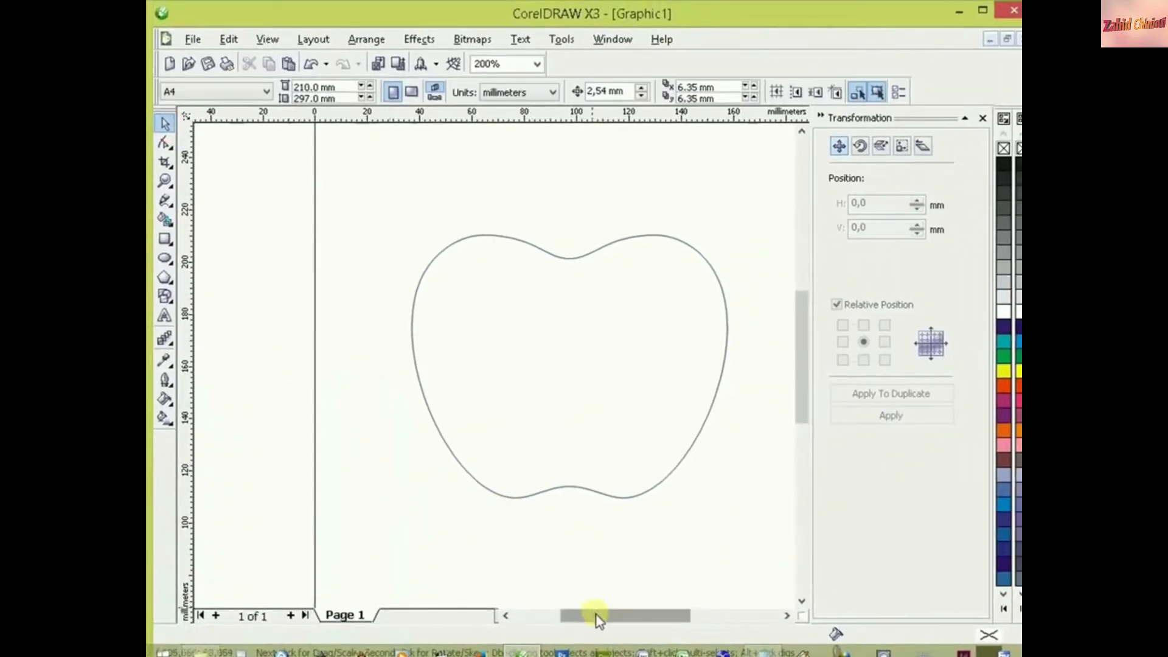
# Draw a circle about 53 mm in diameter overlapping the apple's right edge
pyautogui.moveTo(596, 615); pyautogui.dragTo(616, 615)
pyautogui.press('F7')
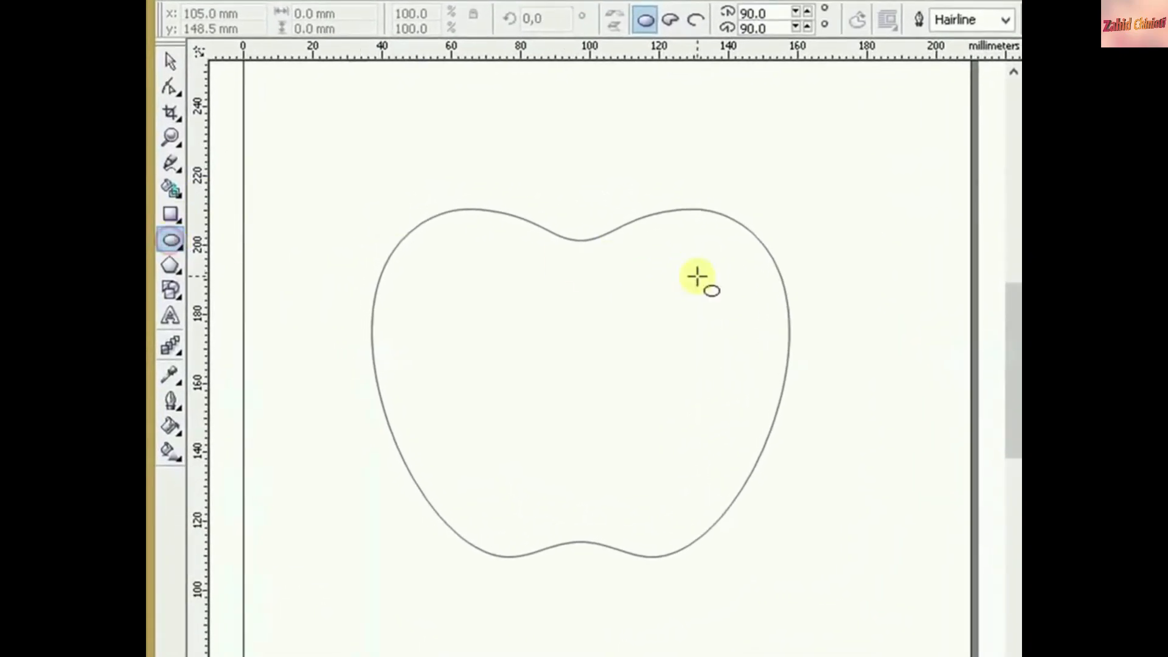
pyautogui.moveTo(686, 270); pyautogui.dragTo(867, 453)
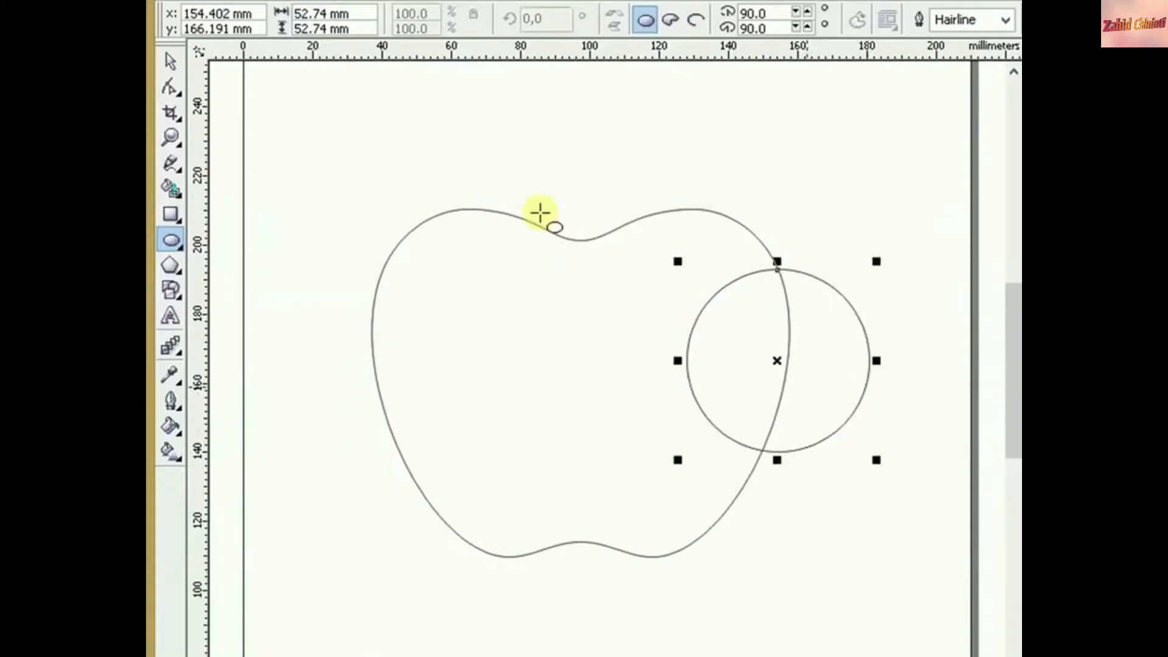
# Enlarge the circle to about 54 mm and shift it slightly up and outward over the apple's right edge as the bite shape
pyautogui.click(170, 60)
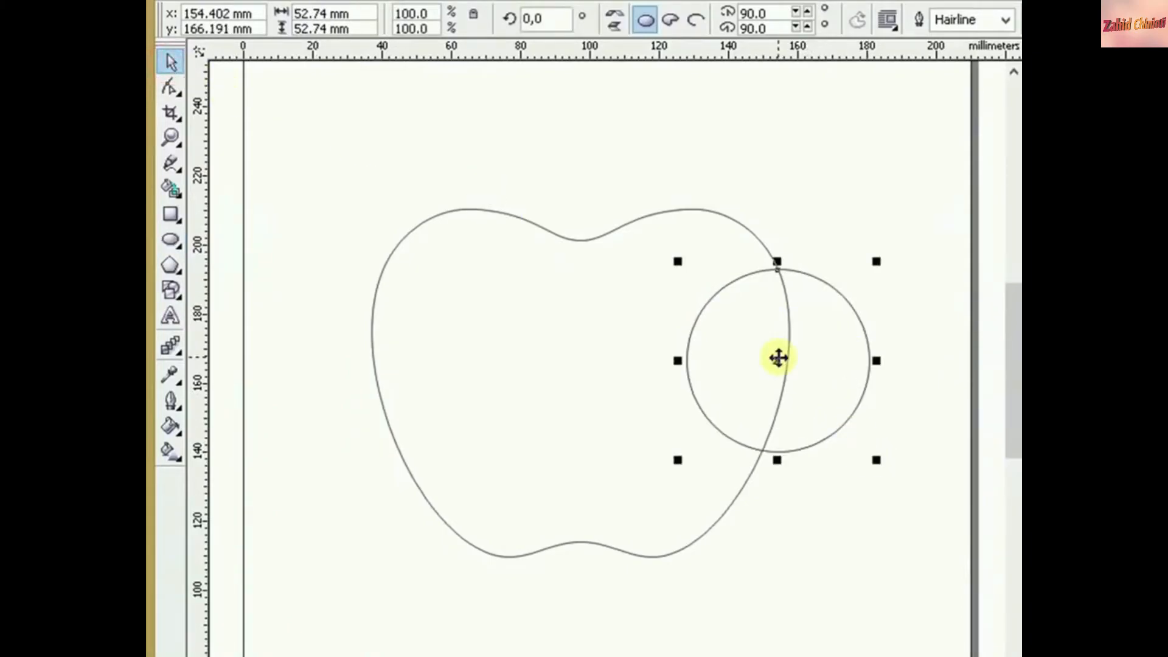
pyautogui.moveTo(776, 359); pyautogui.dragTo(790, 344)
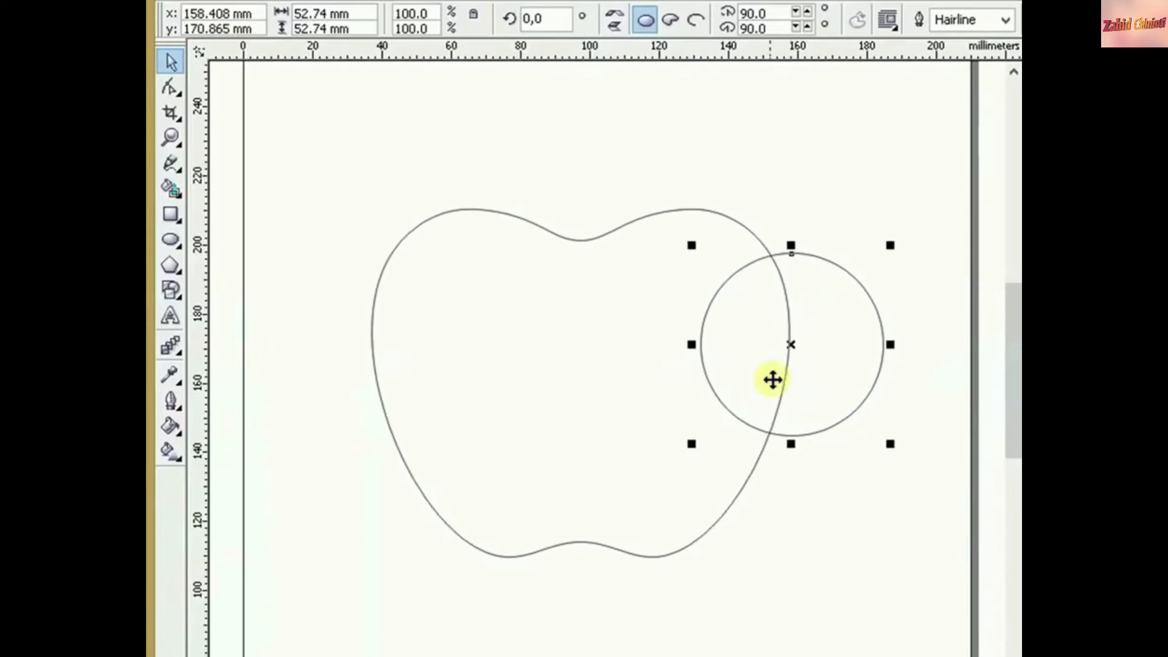
pyautogui.moveTo(692, 443); pyautogui.dragTo(685, 449)
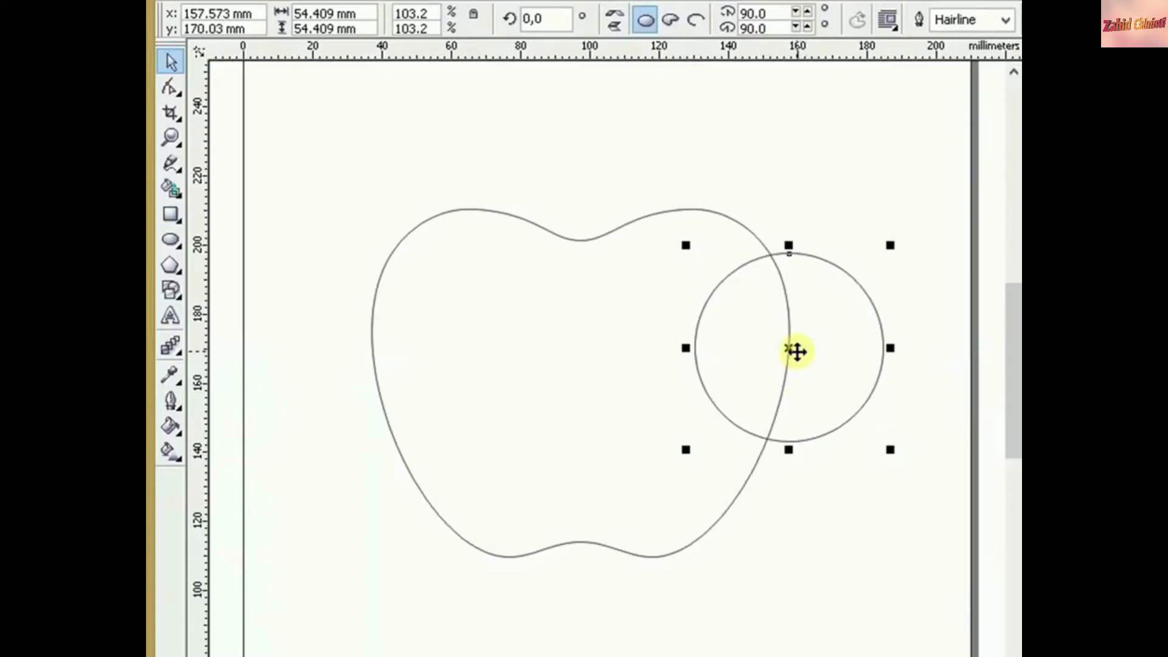
pyautogui.moveTo(786, 350); pyautogui.dragTo(795, 346)
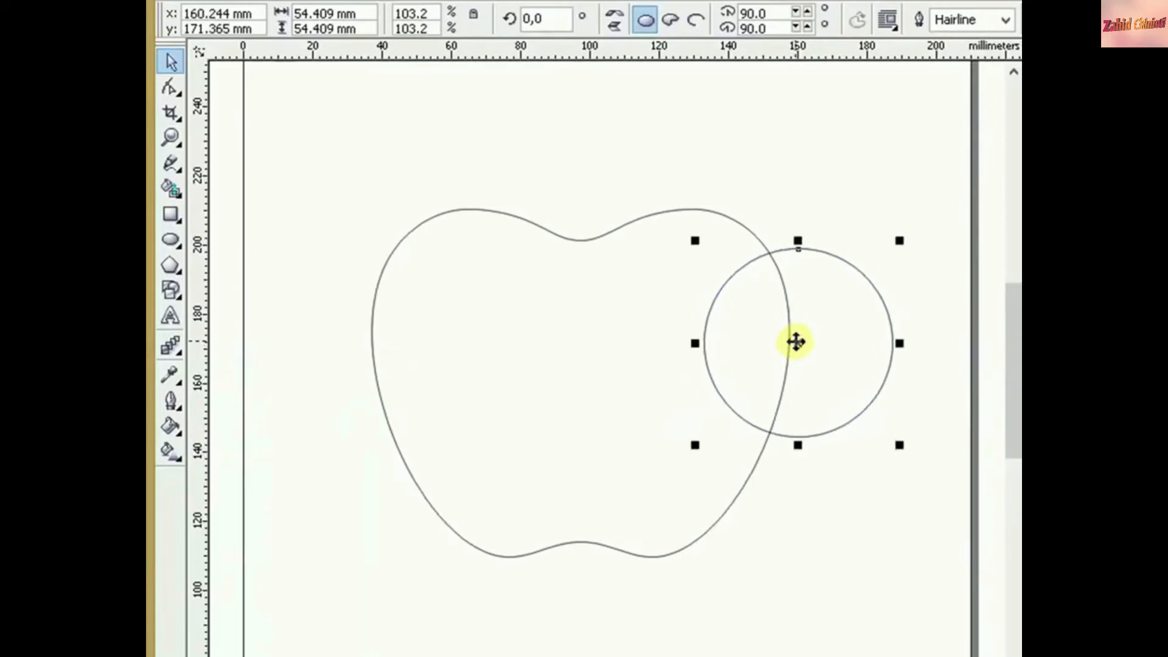
# Place two overlapping copies of the circle side by side above the apple and create a leaf shape from their intersection
pyautogui.moveTo(796, 342); pyautogui.dragTo(489, 157)
pyautogui.rightClick(640, 160)
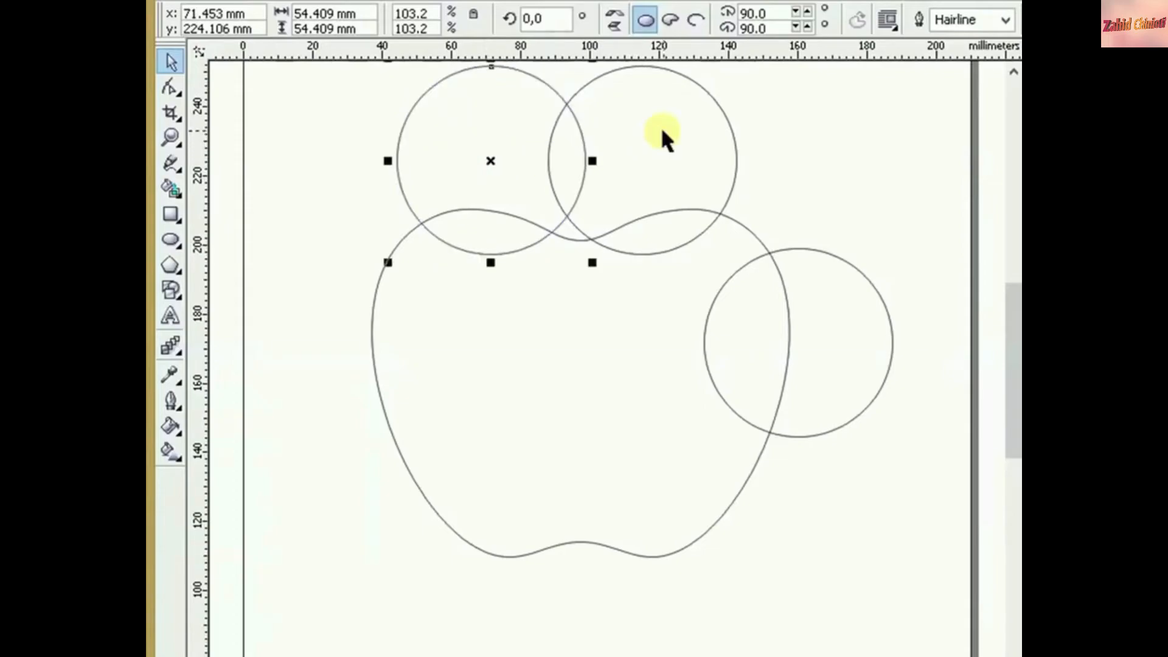
pyautogui.keyDown('shift'); pyautogui.click(686, 112); pyautogui.keyUp('shift')
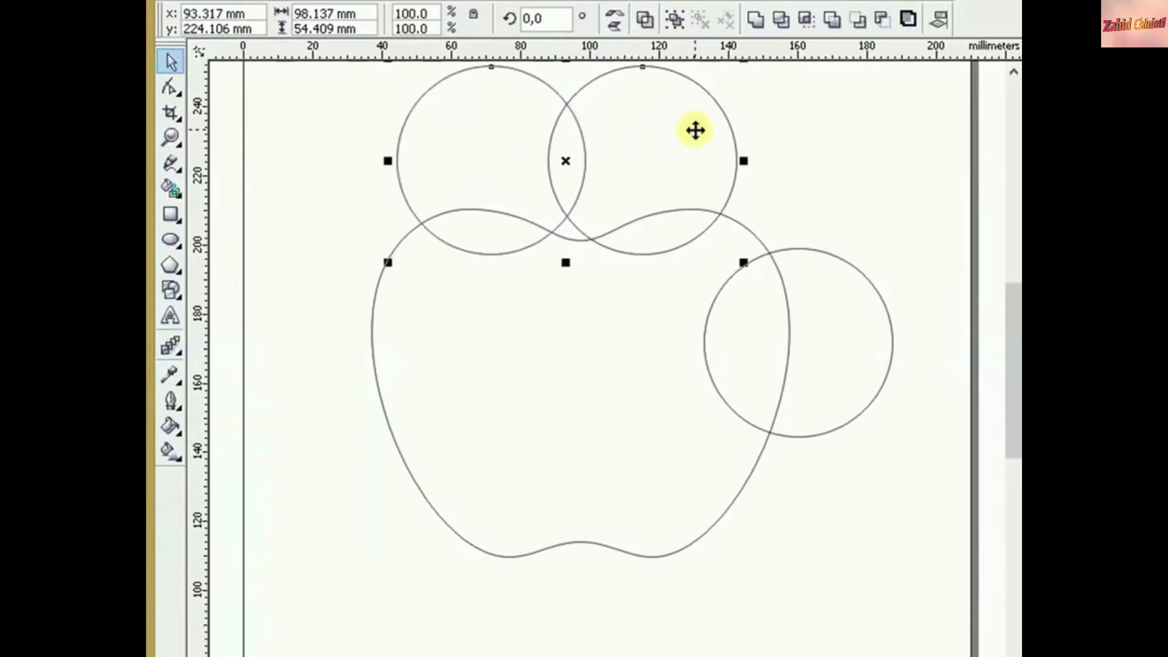
pyautogui.click(808, 27)
# Delete the two overlapping circles above the apple, keeping the leaf shape
pyautogui.click(721, 122)
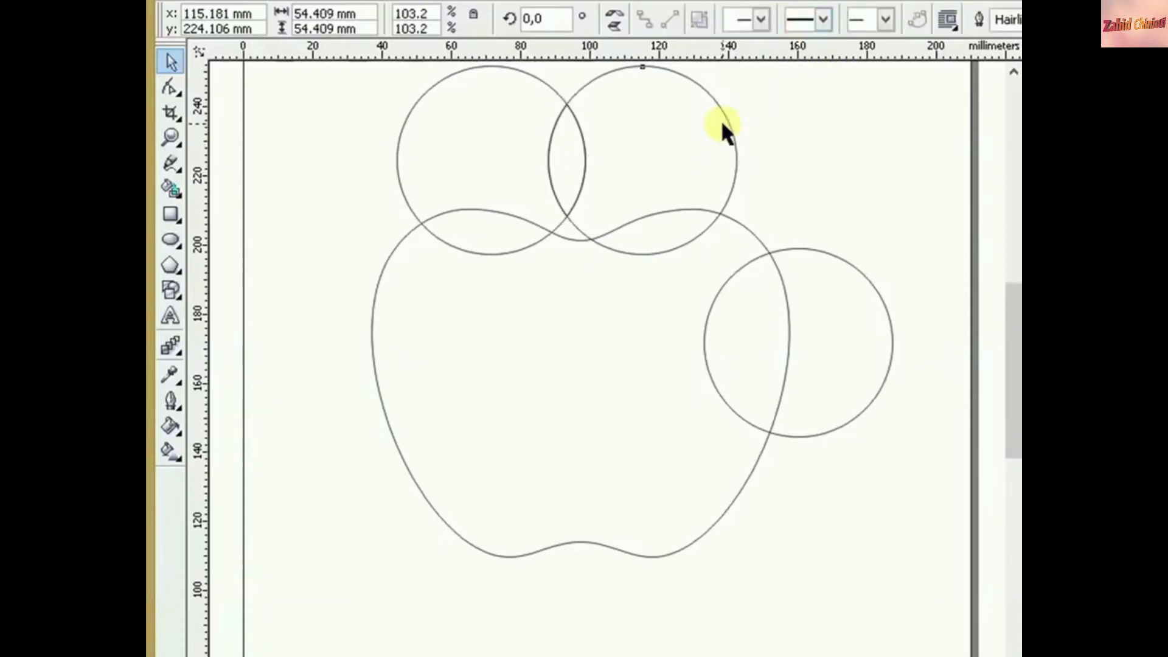
pyautogui.keyDown('shift'); pyautogui.click(460, 101); pyautogui.keyUp('shift')
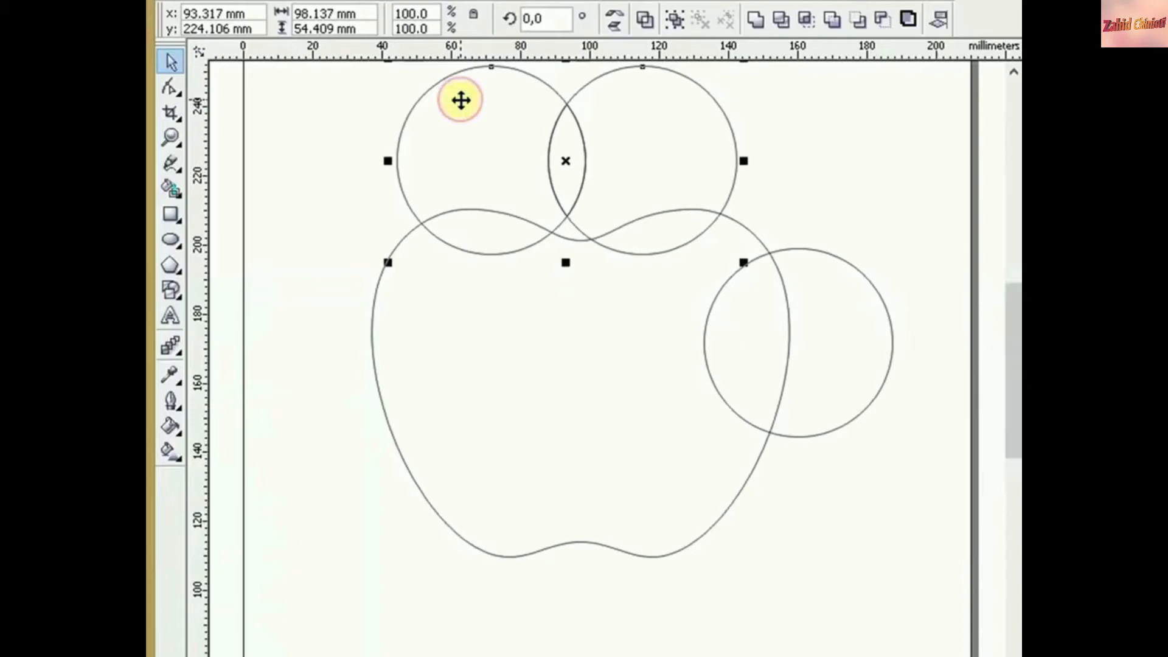
pyautogui.press('Delete')
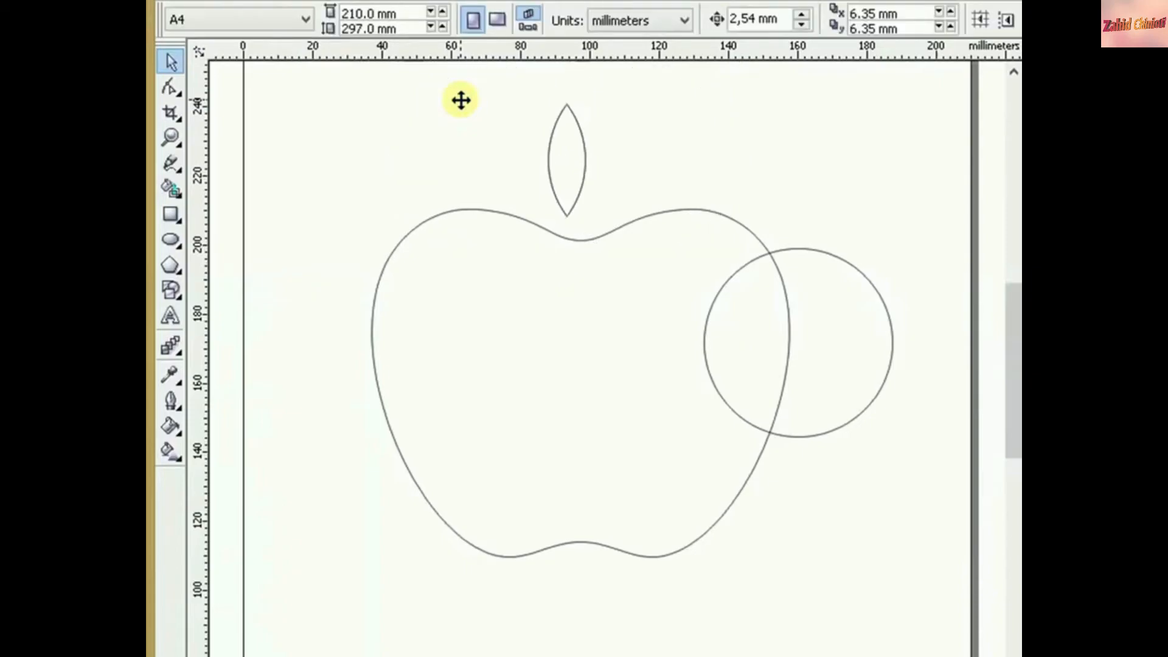
# Move the leaf over the apple's top notch and rotate it to 330 degrees so that it leans right
pyautogui.moveTo(572, 170); pyautogui.dragTo(598, 164)
pyautogui.click(596, 157)
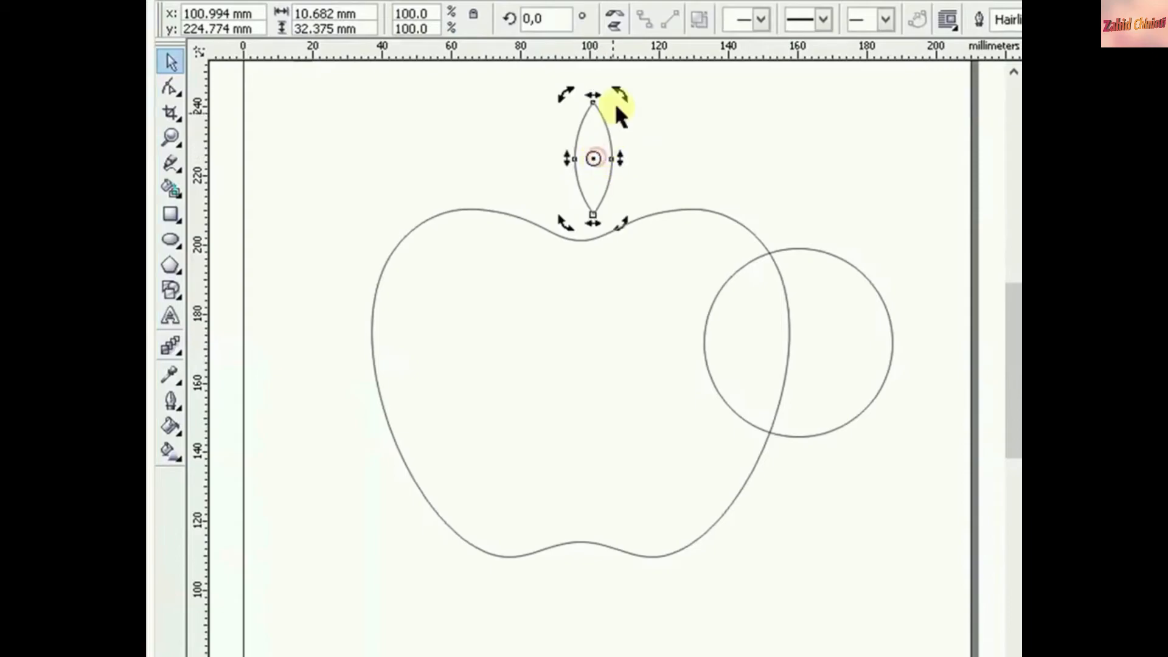
pyautogui.moveTo(623, 97); pyautogui.dragTo(643, 125)
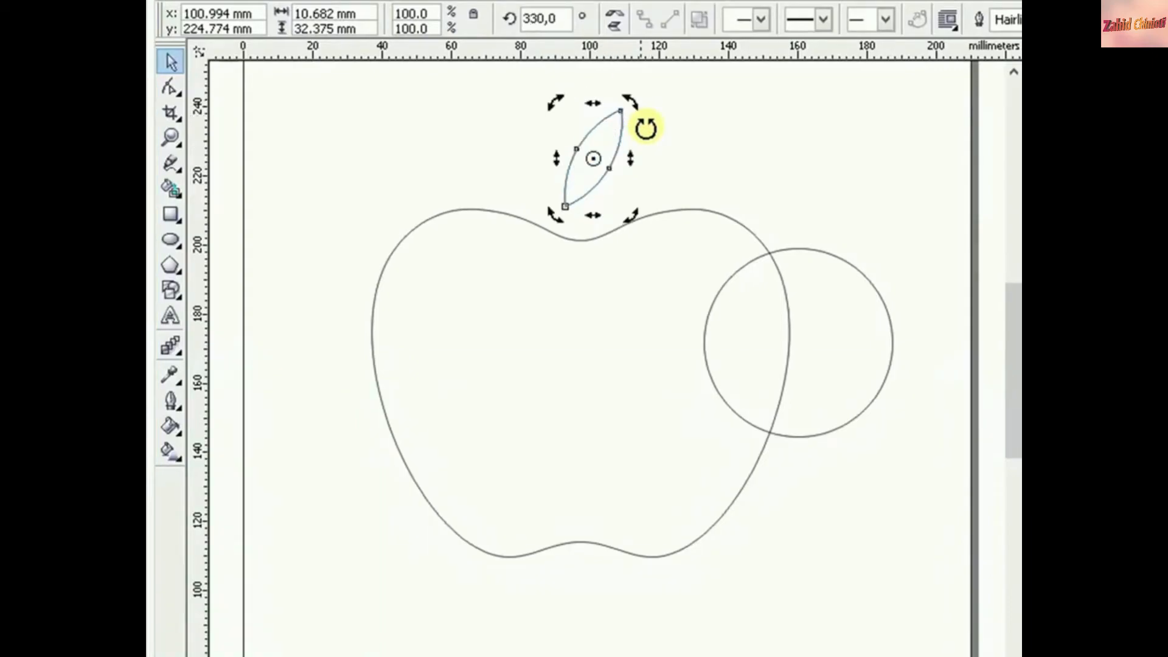
# Lower the tilted leaf until its tip sits just above the notch, and enlarge it slightly toward the upper right
pyautogui.click(609, 134)
pyautogui.moveTo(593, 161)
pyautogui.mouseDown()
pyautogui.moveTo(615, 167)
pyautogui.moveTo(605, 177)
pyautogui.mouseUp()
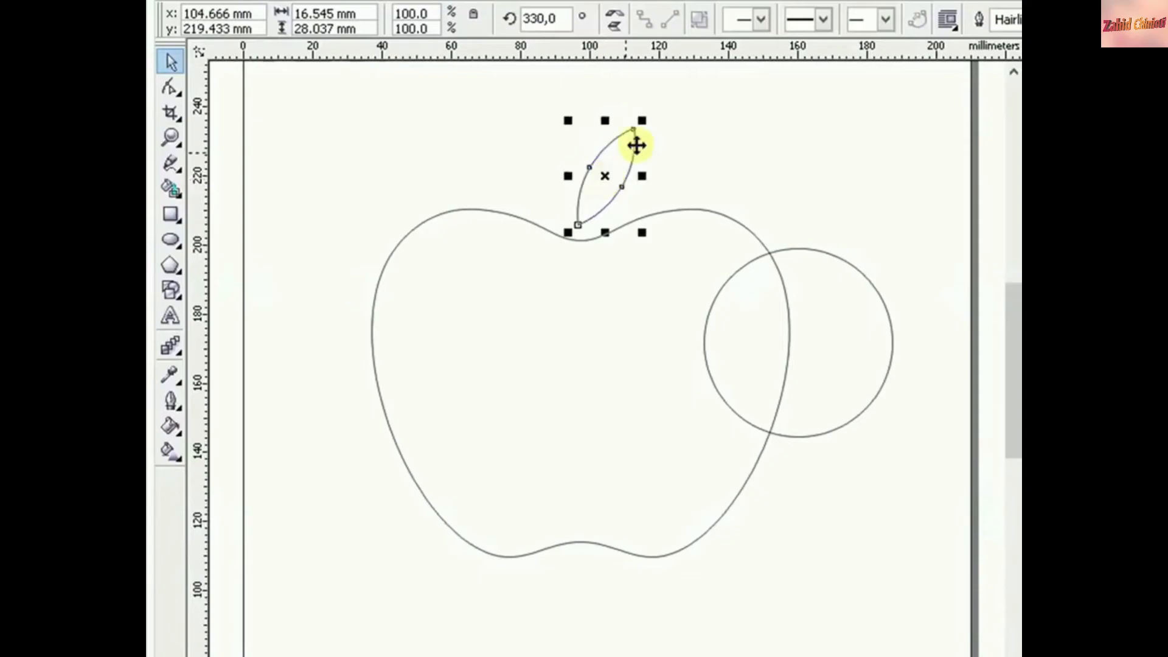
pyautogui.moveTo(646, 120); pyautogui.dragTo(672, 104)
# Trim the apple outline with the circle overlapping its right edge
pyautogui.click(851, 321)
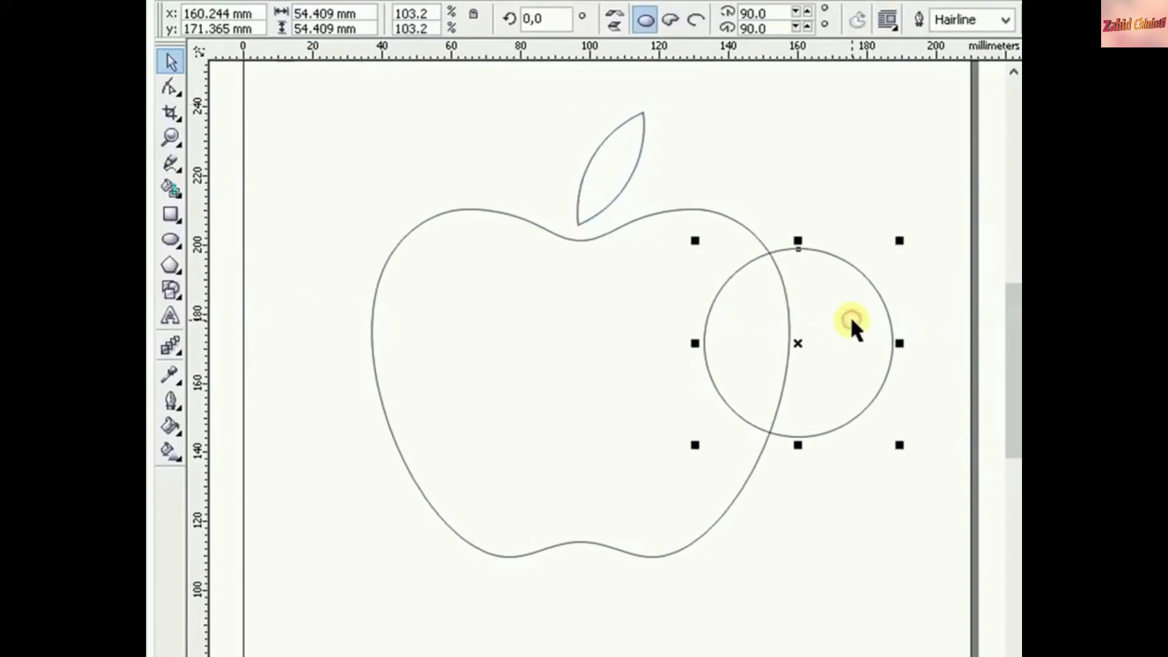
pyautogui.keyDown('shift'); pyautogui.click(699, 210); pyautogui.keyUp('shift')
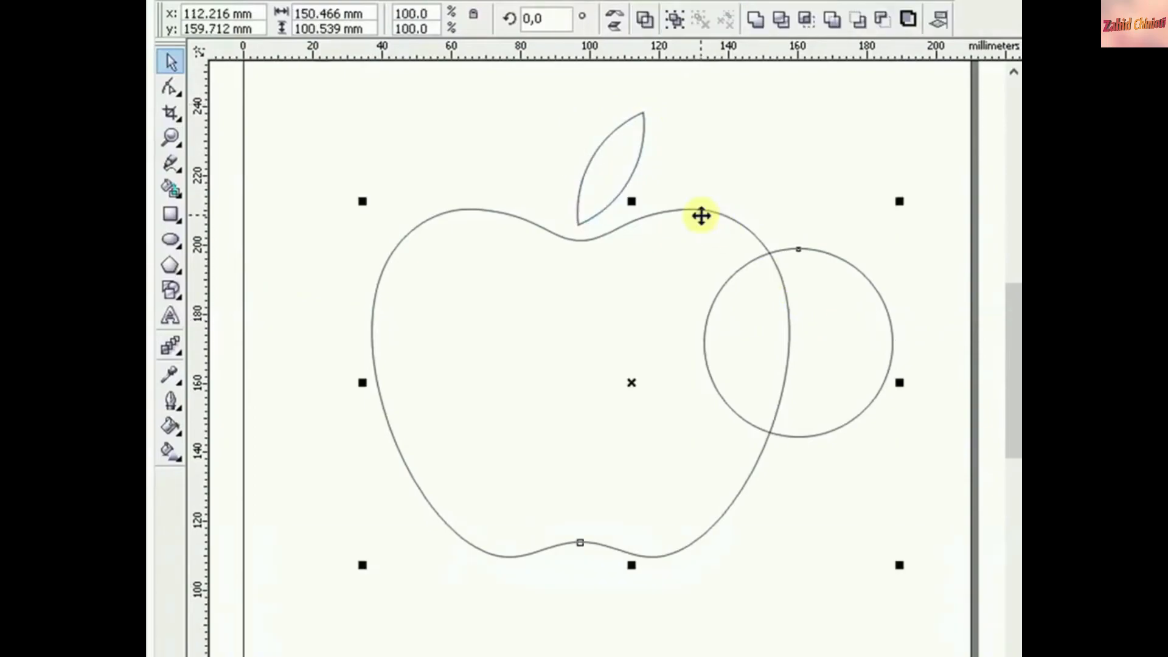
pyautogui.click(782, 22)
pyautogui.click(837, 212)
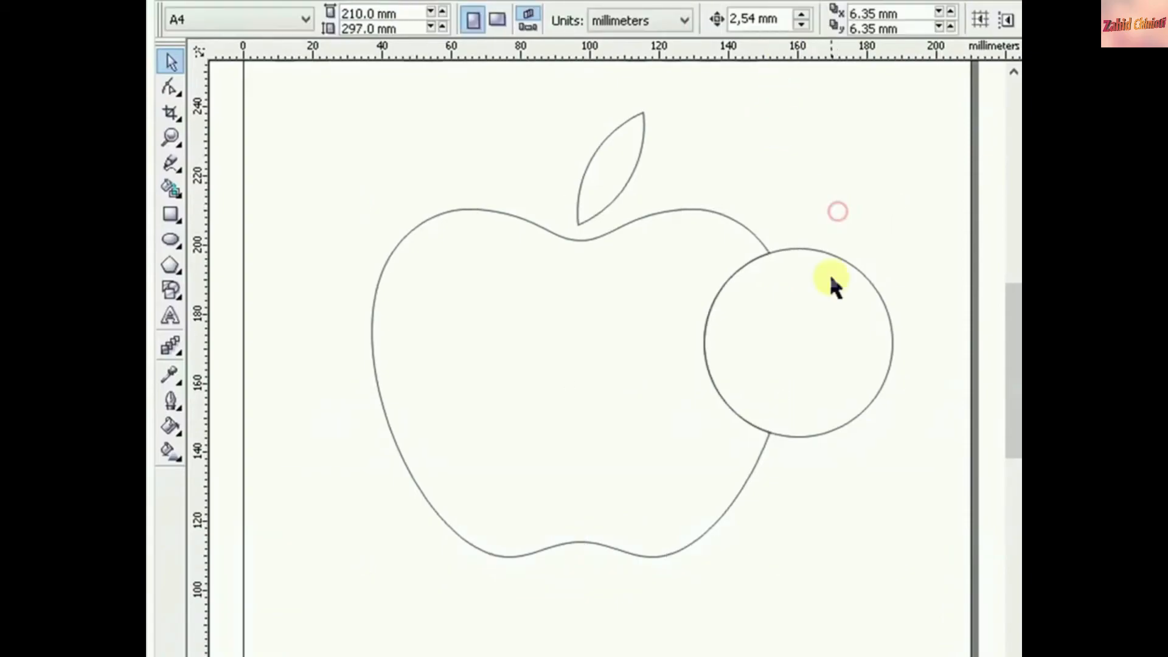
# Delete the bite circle from the apple's right side
pyautogui.click(830, 277)
pyautogui.rightClick(818, 297)
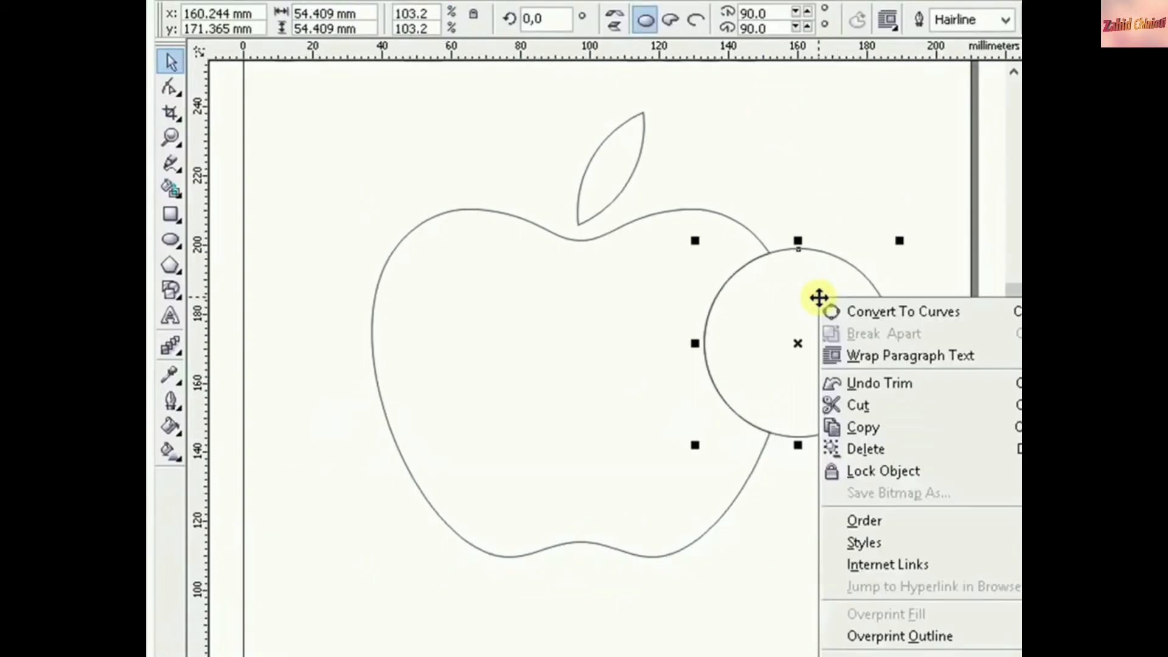
pyautogui.click(860, 450)
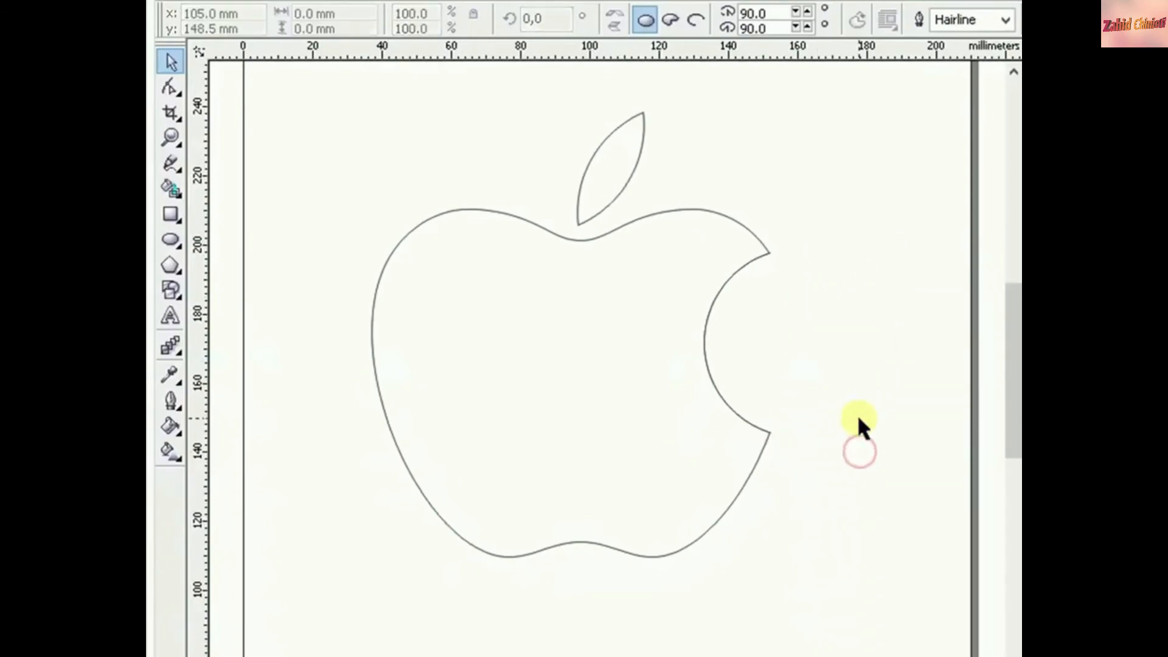
# Select the bitten apple and the leaf and weld them into one object
pyautogui.click(726, 428)
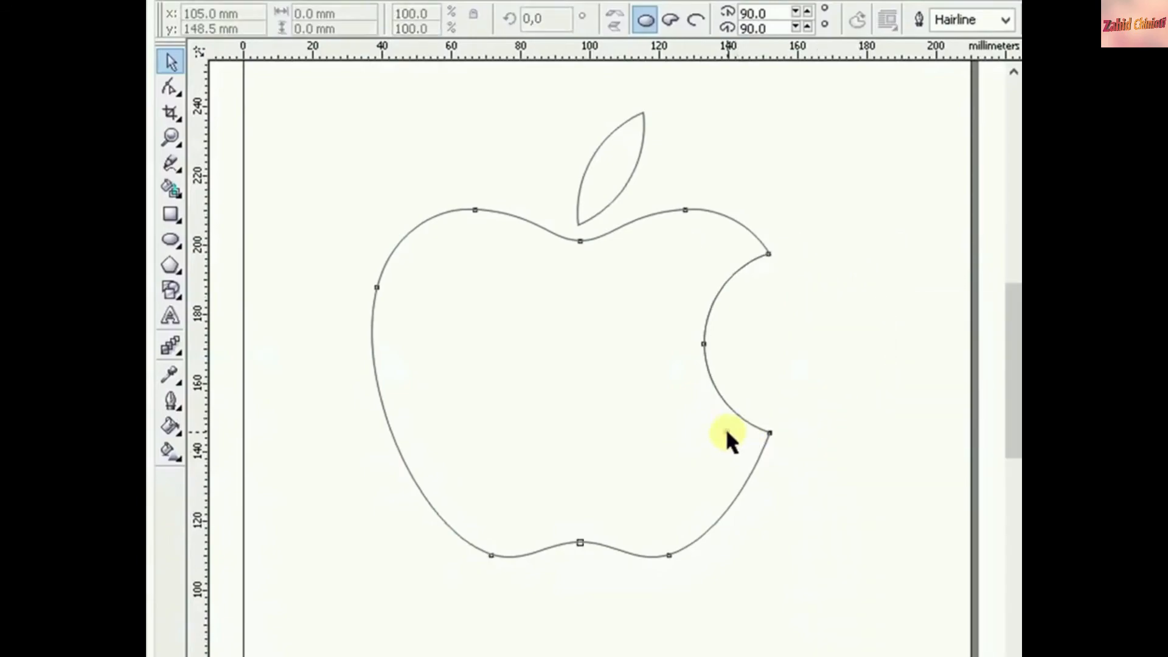
pyautogui.keyDown('shift'); pyautogui.click(634, 163); pyautogui.keyUp('shift')
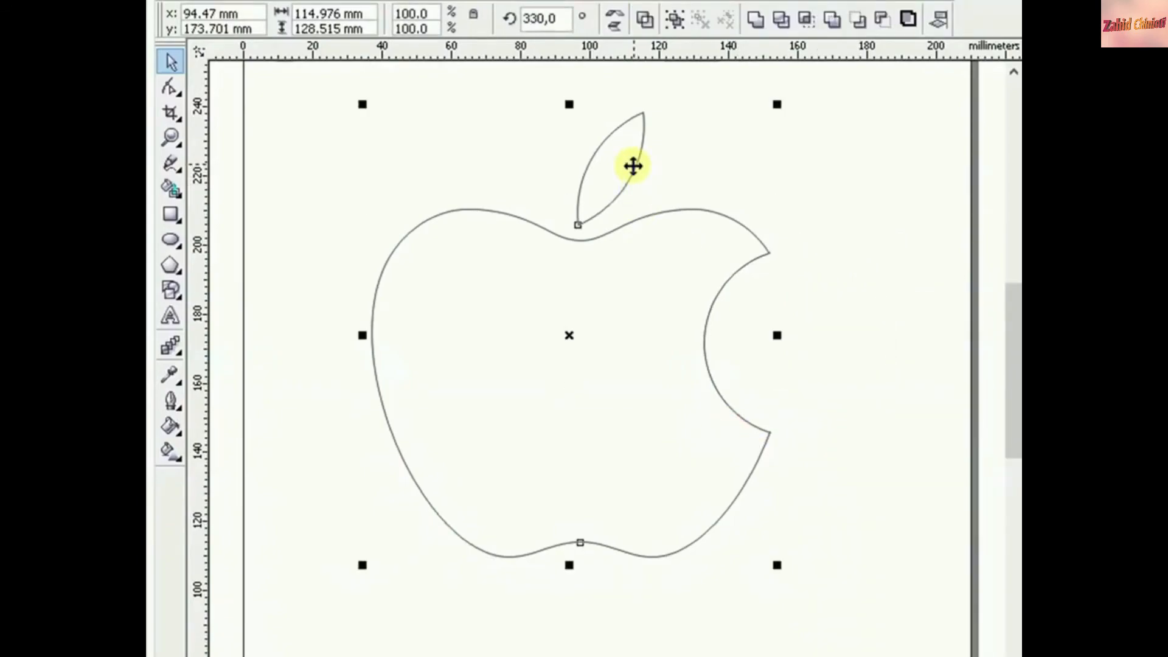
pyautogui.click(752, 17)
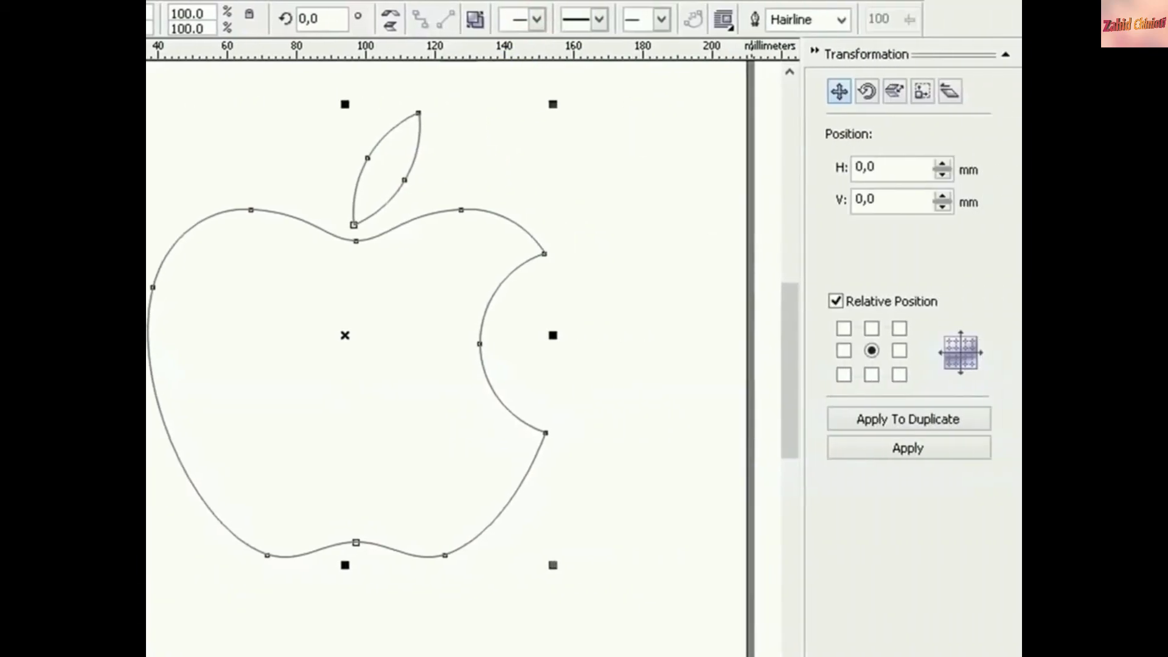
# Fill the apple logo with black, remove its outline and deselect it
pyautogui.click(974, 112)
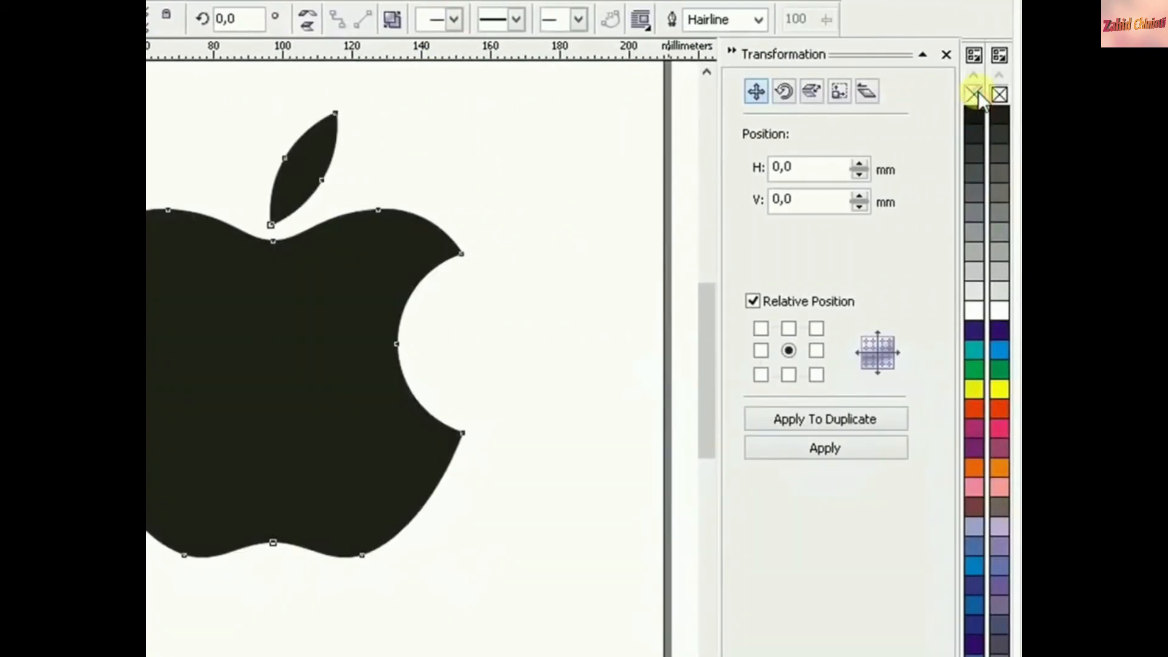
pyautogui.rightClick(976, 94)
pyautogui.click(580, 242)
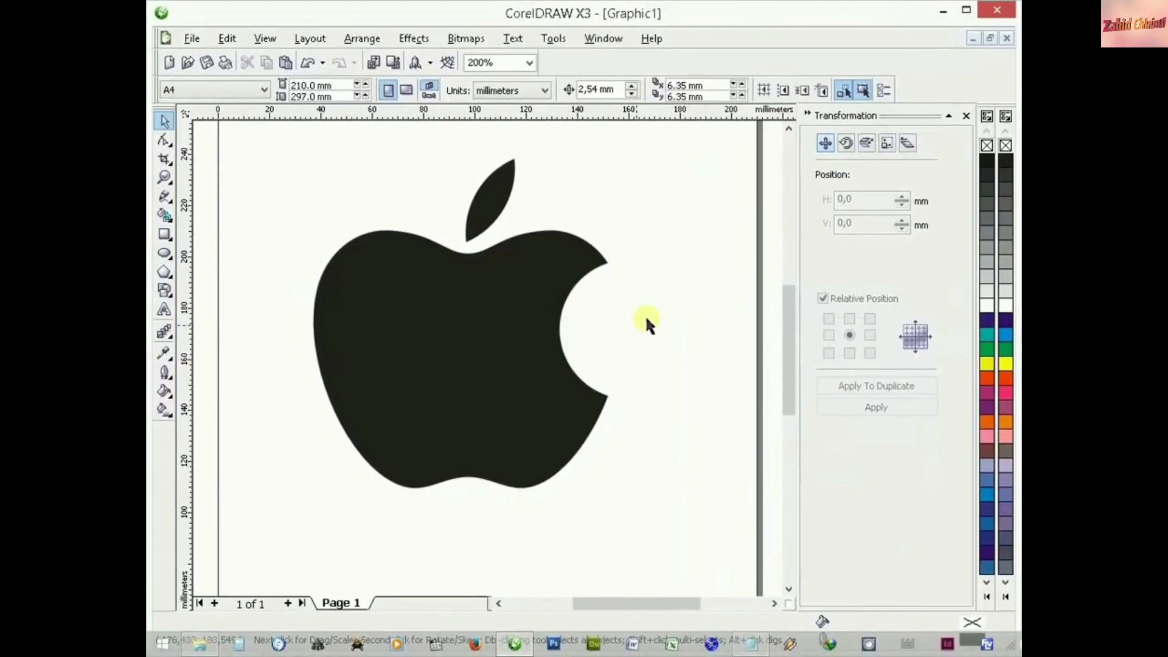
pyautogui.scroll(-1, 487, 356)
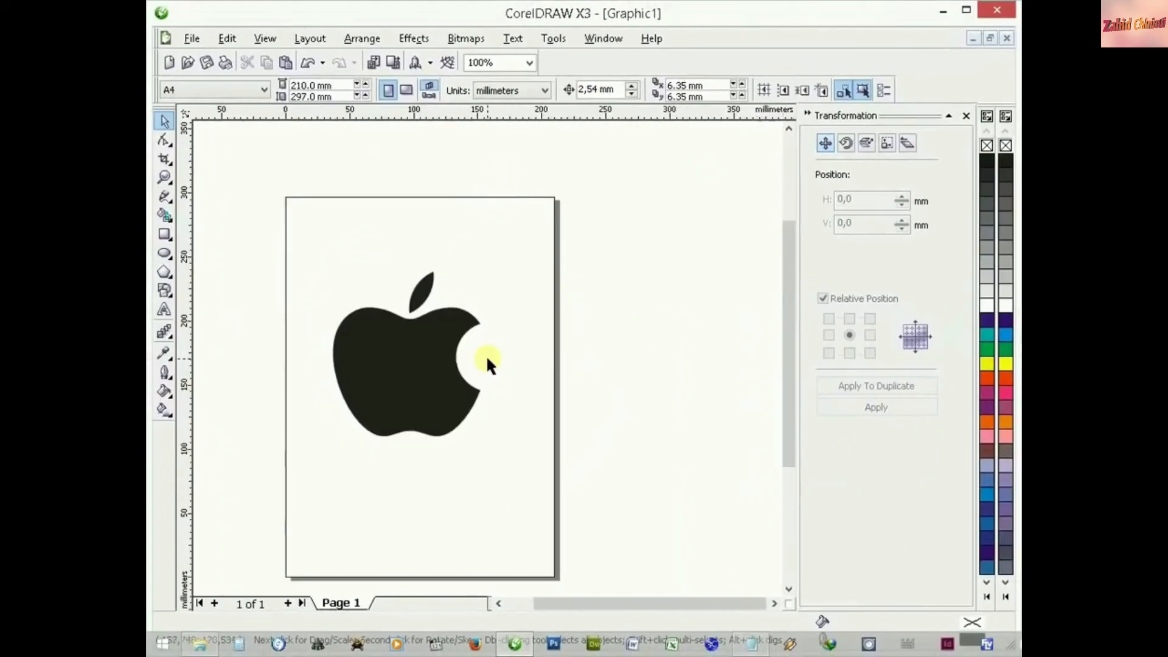
# Add a page-sized rectangle behind the apple logo and fill it with medium grey
pyautogui.moveTo(611, 614); pyautogui.dragTo(596, 604)
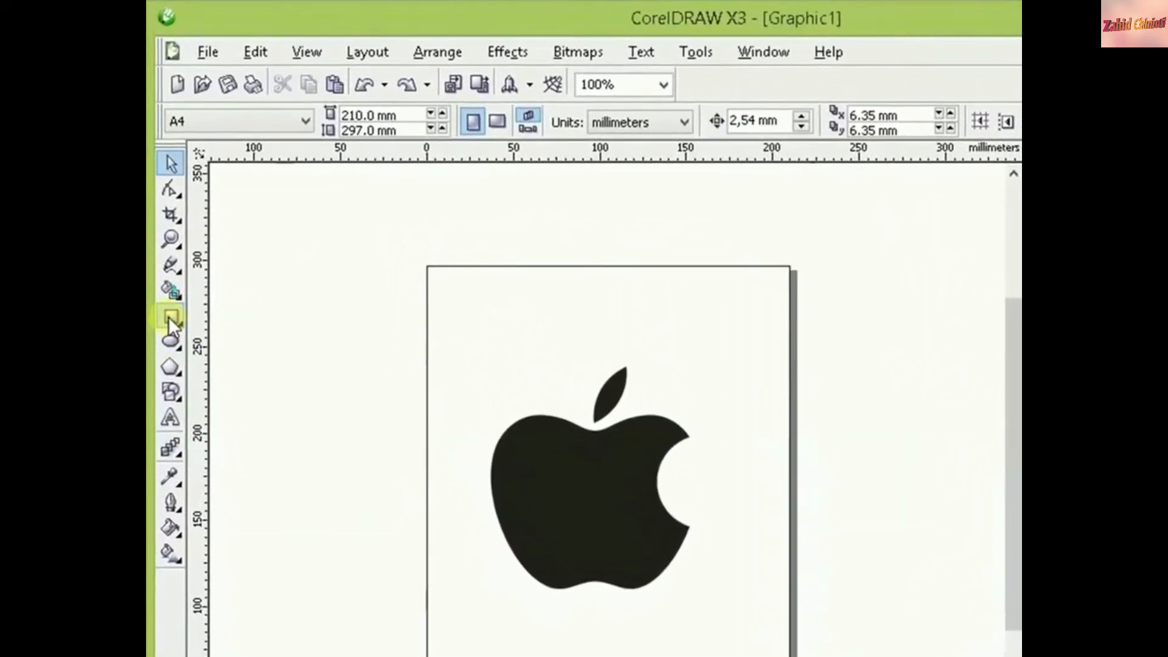
pyautogui.doubleClick(168, 316)
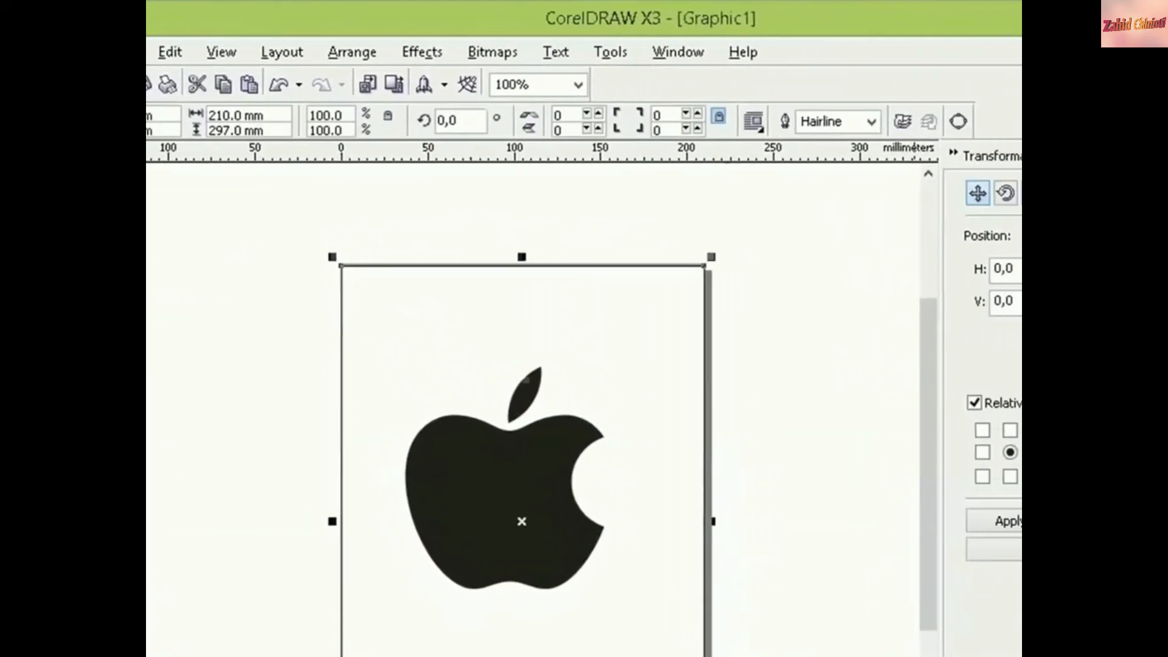
pyautogui.click(975, 310)
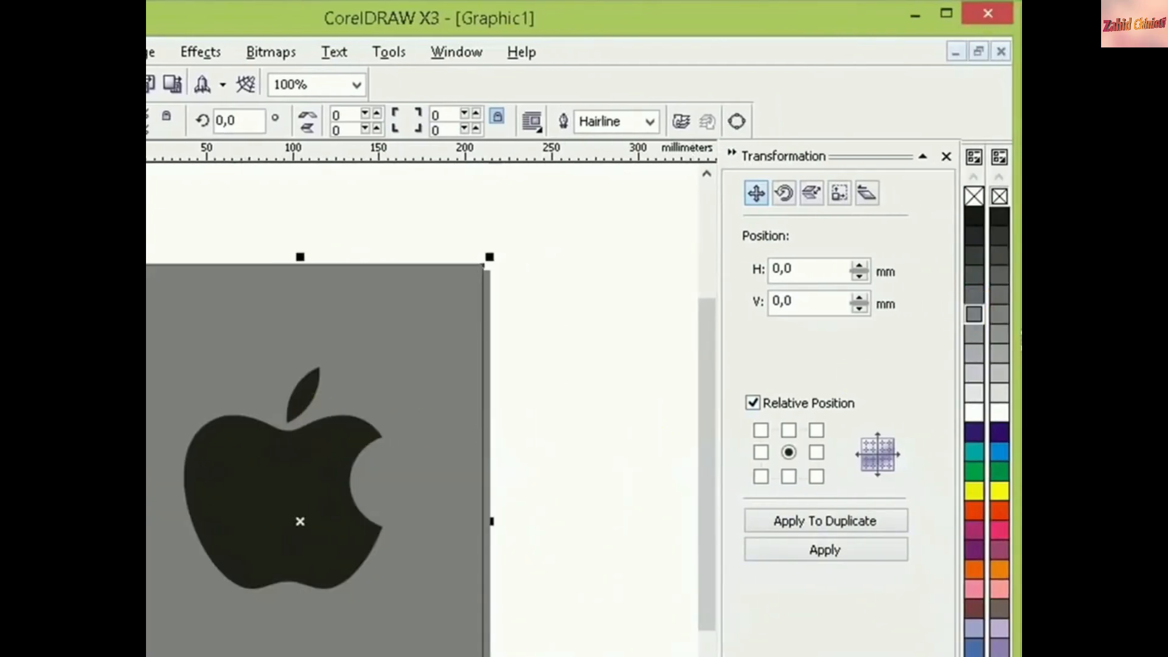
# Fill the apple logo with white, centre it horizontally on the page and deselect it
pyautogui.click(358, 428)
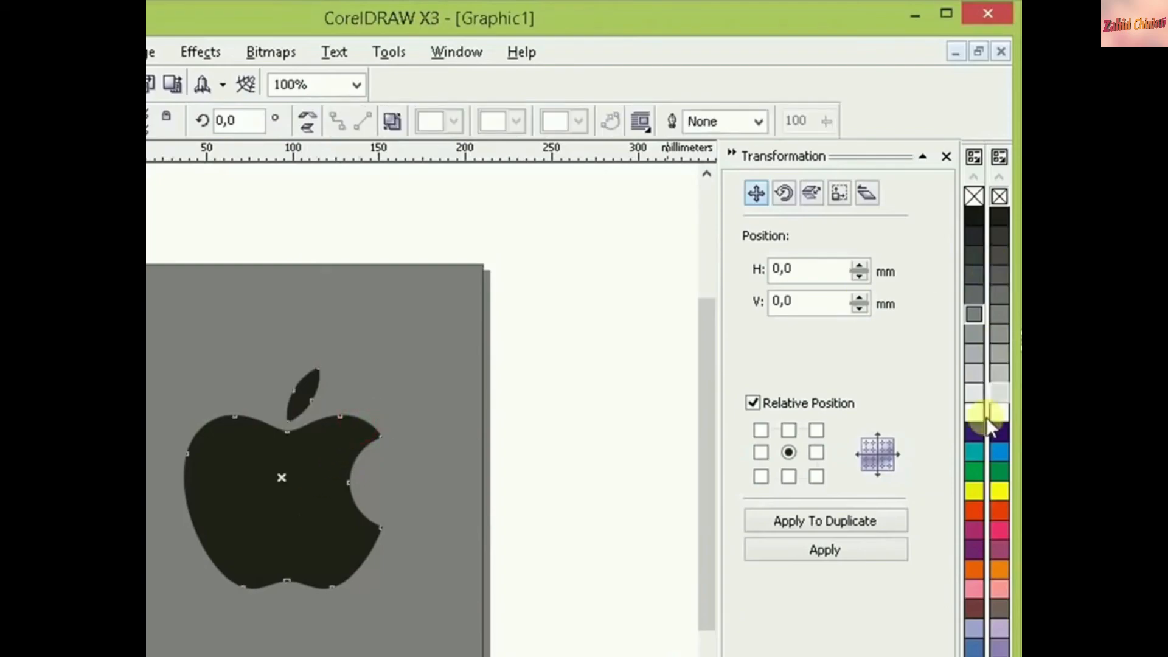
pyautogui.click(976, 412)
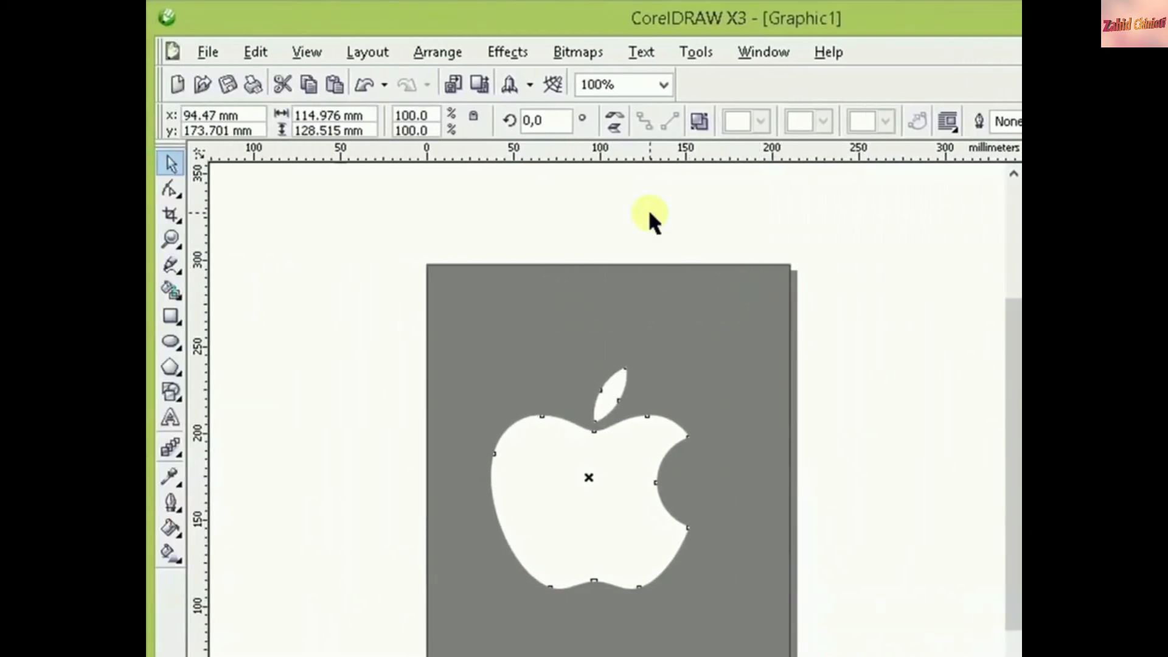
pyautogui.click(451, 50)
pyautogui.moveTo(459, 77)
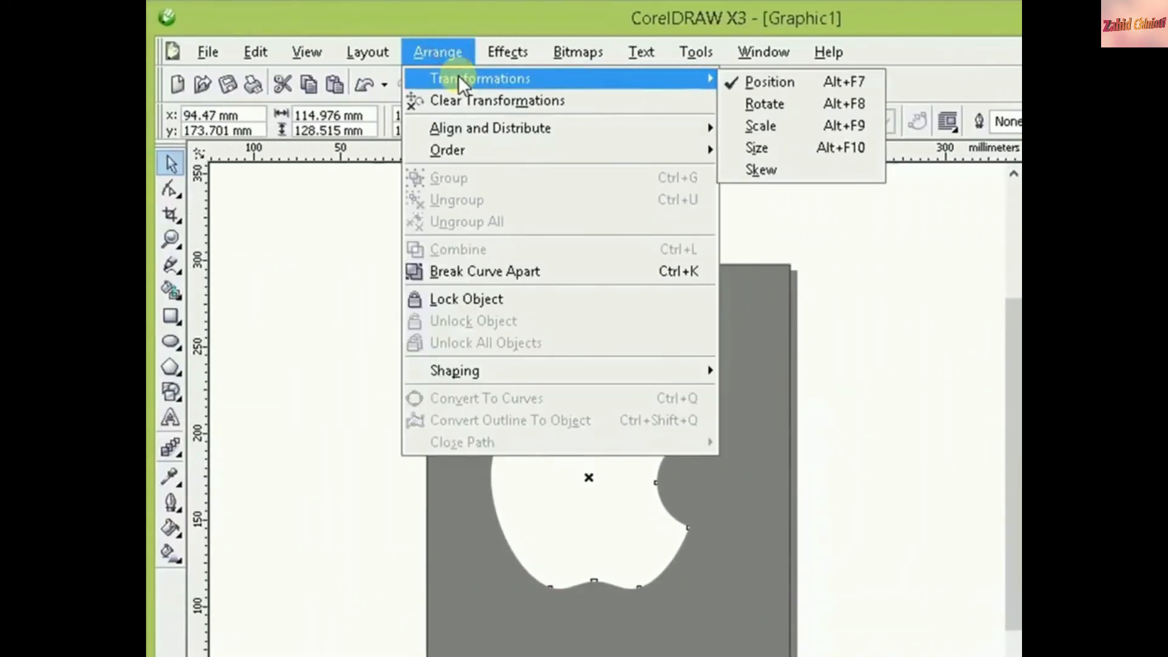
pyautogui.moveTo(458, 126)
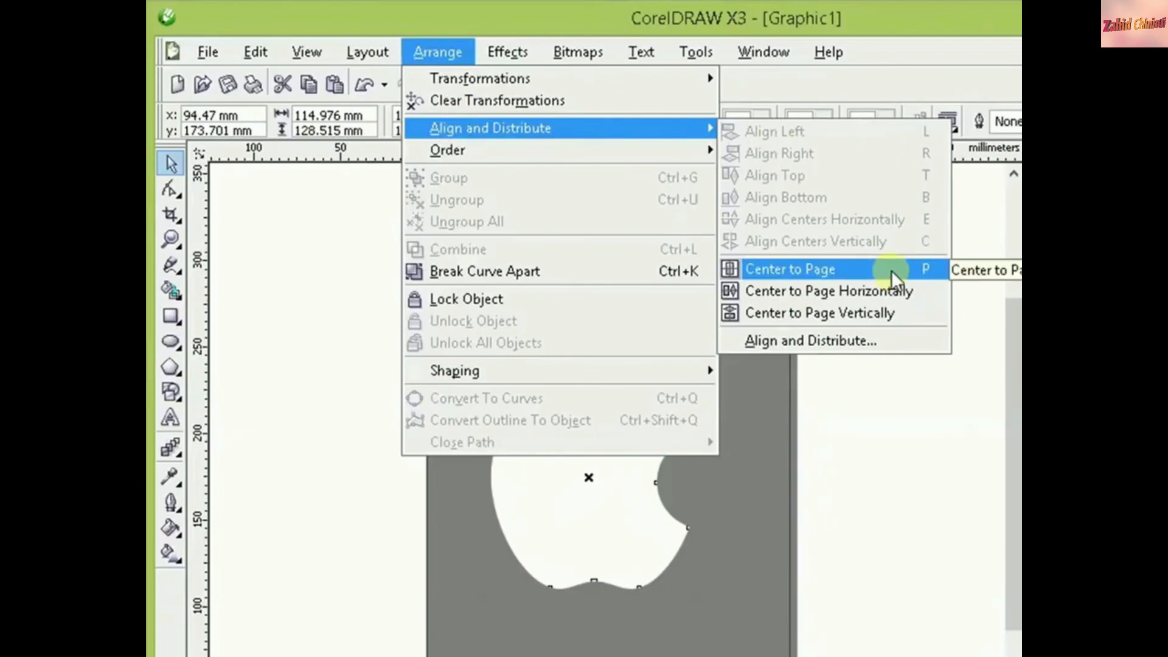
pyautogui.click(896, 307)
pyautogui.click(896, 308)
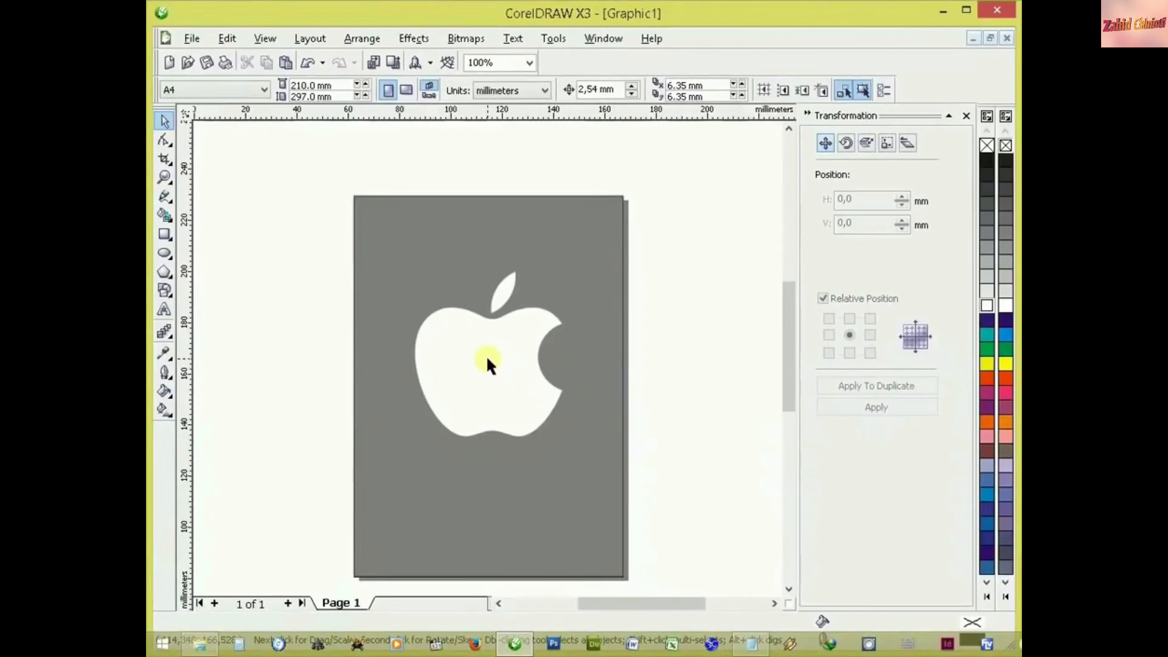
pyautogui.scroll(2, 509, 359)
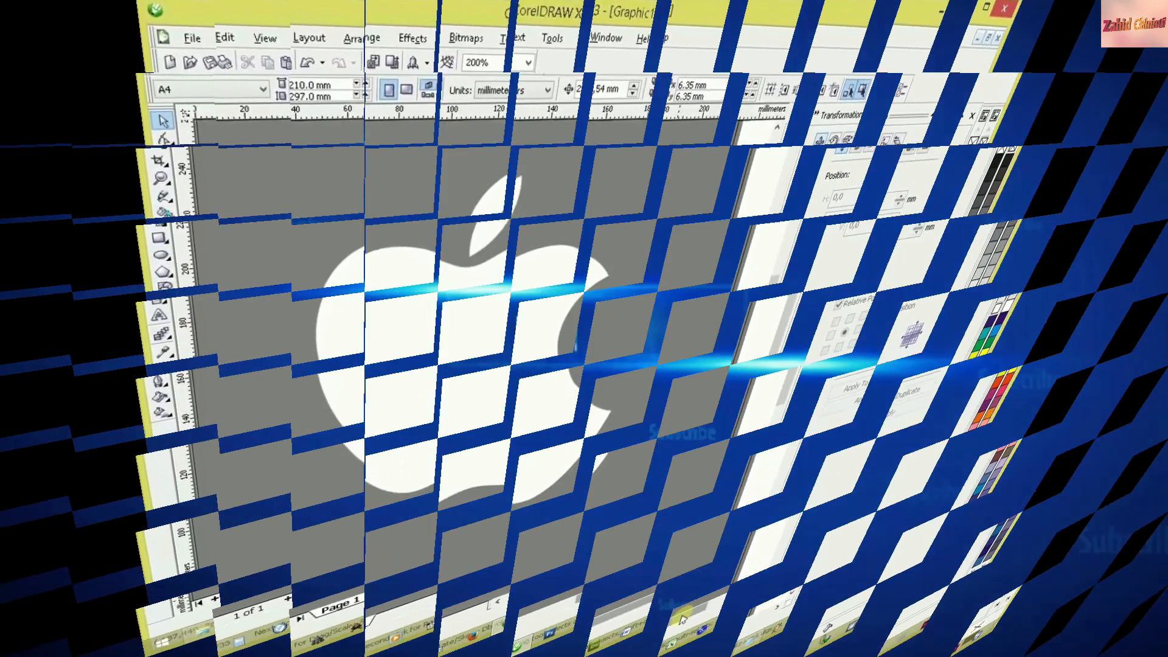